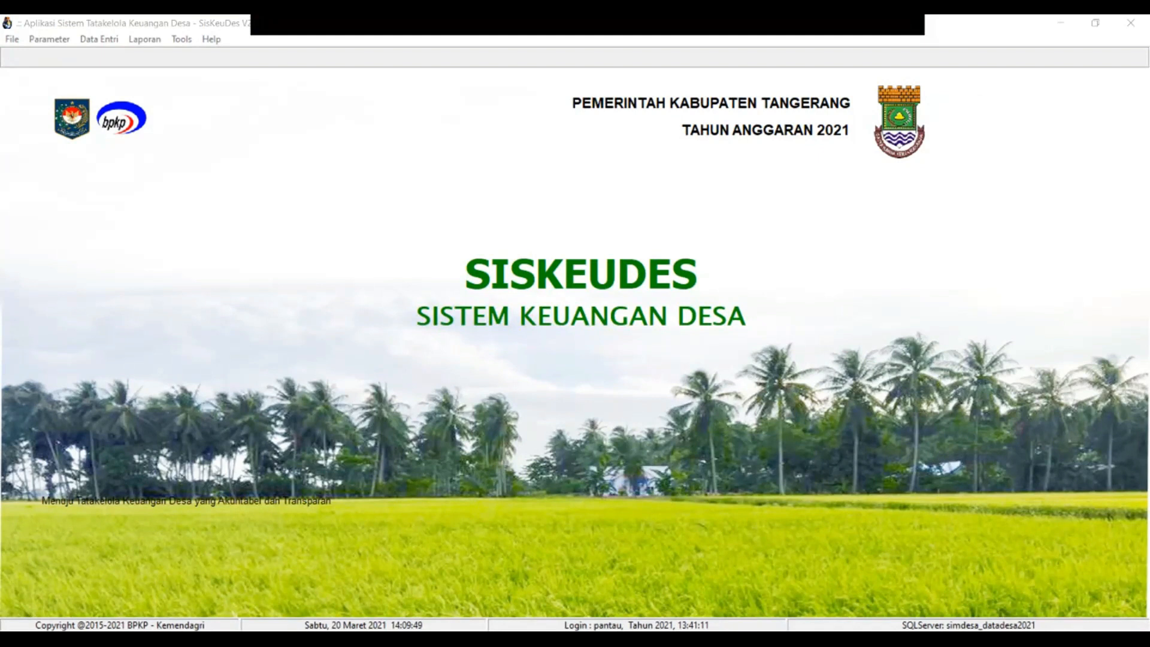
Try the Data Entri > Penatausahaan menu, opening and closing the SPP Kegiatan window
click(98, 39)
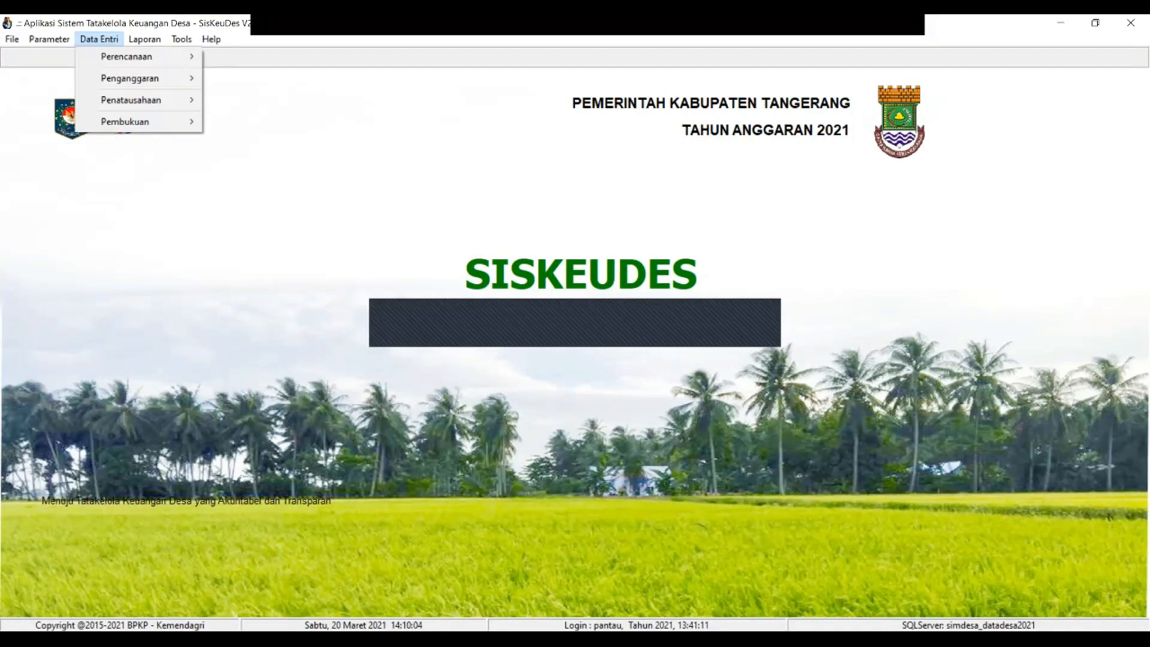
key(Escape)
key(Escape)
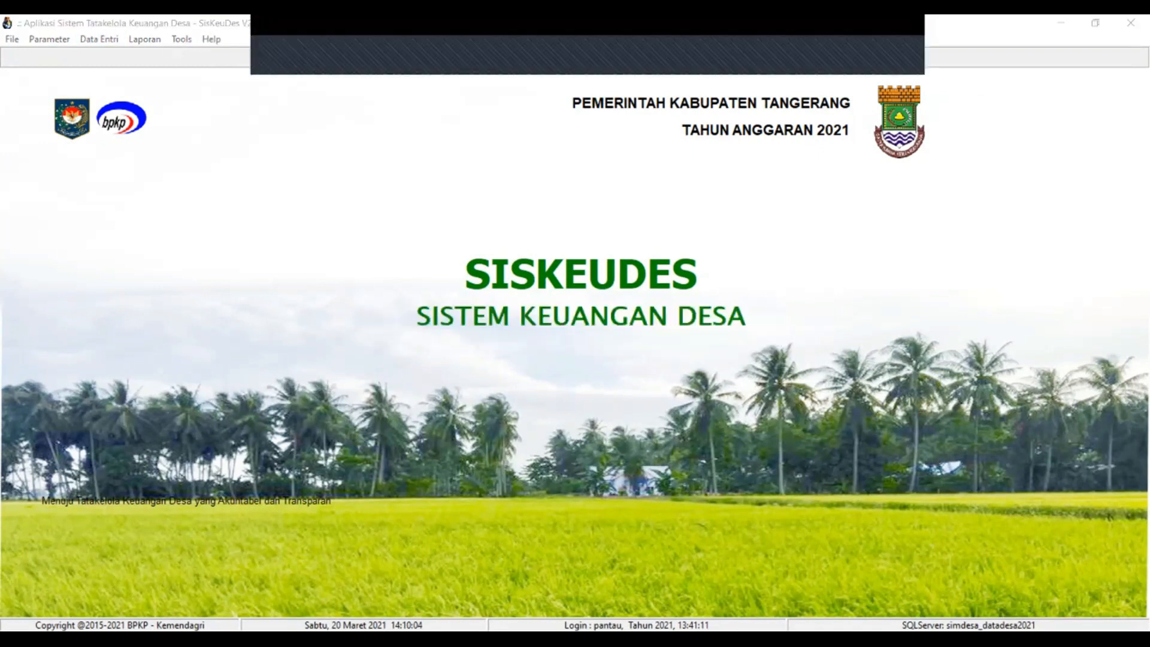
click(100, 40)
mouse_move(131, 100)
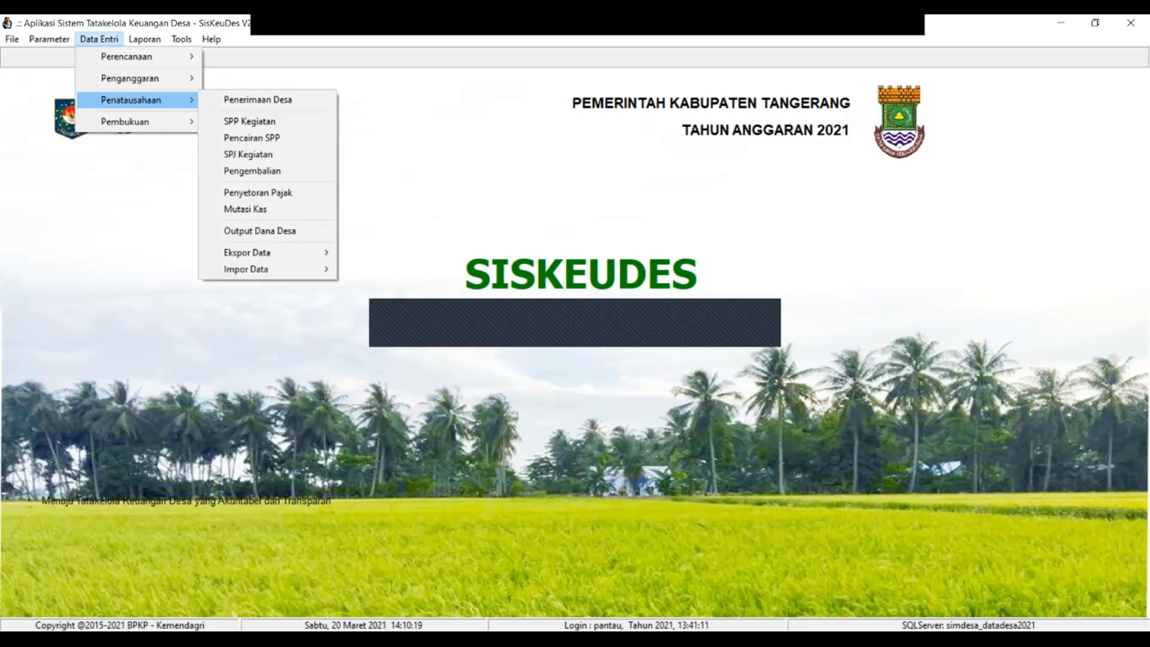
click(250, 122)
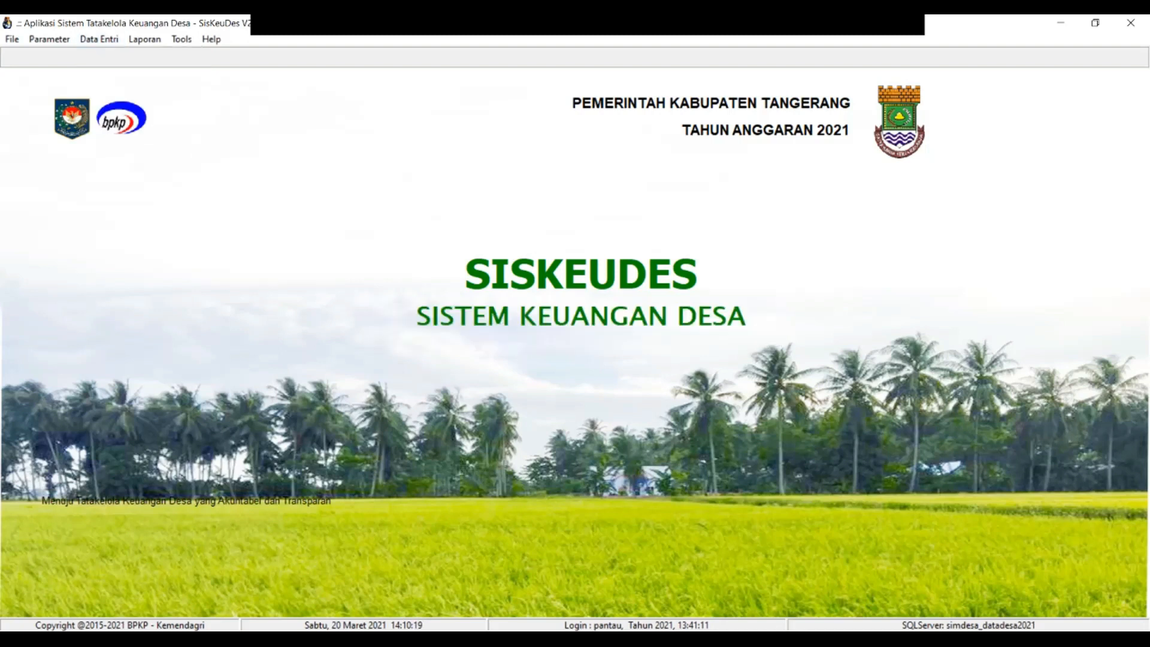
click(100, 40)
mouse_move(131, 100)
click(250, 122)
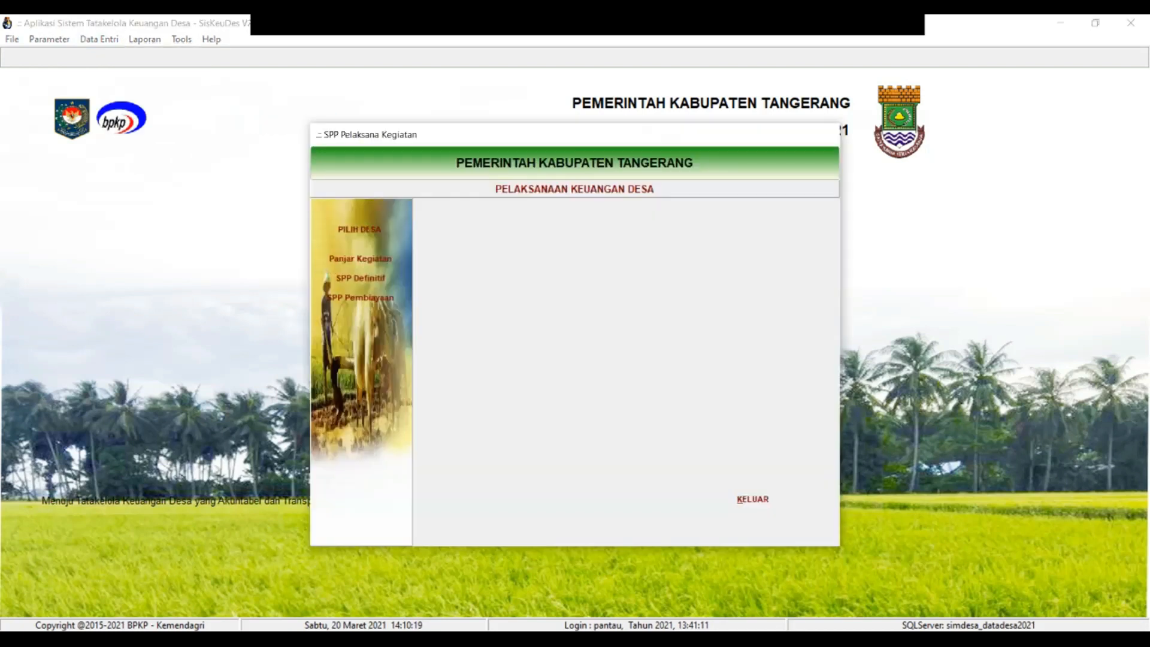
click(752, 499)
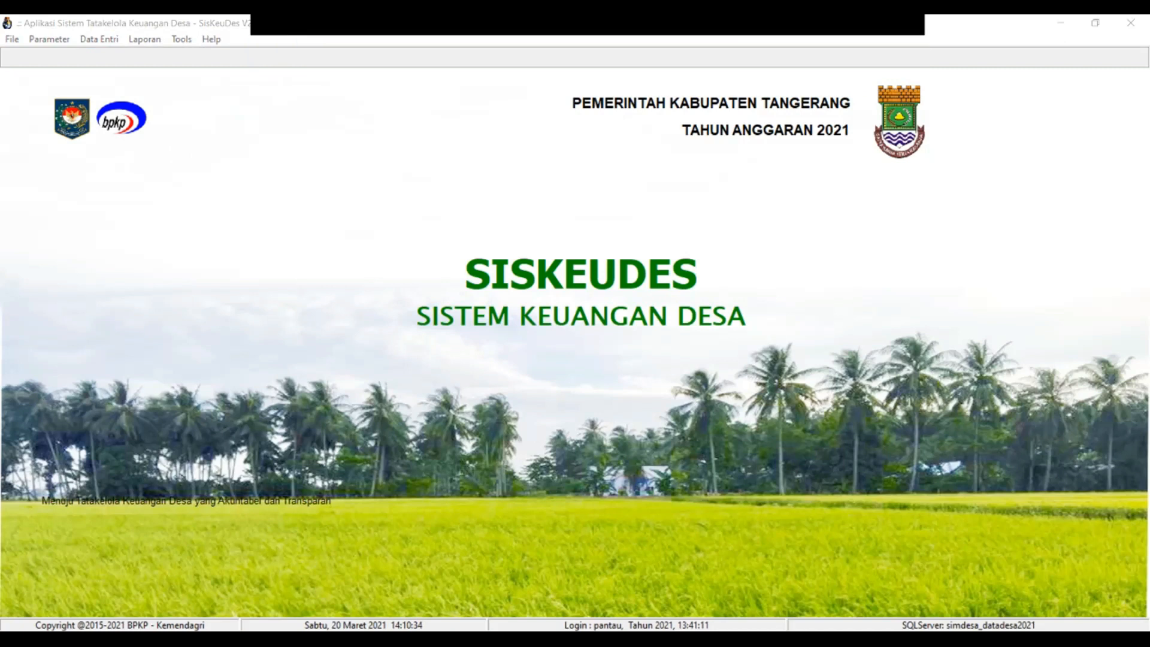
Reopen SPP Kegiatan from Data Entri > Penatausahaan to list the Kronjo villages
click(100, 39)
mouse_move(131, 100)
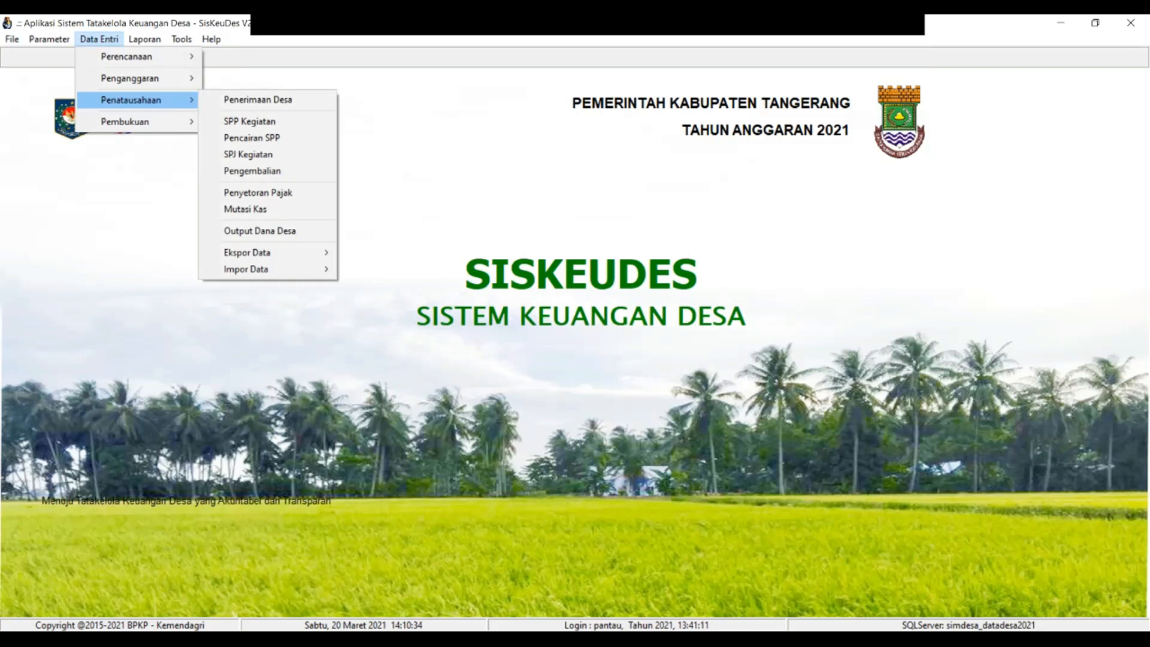
click(249, 122)
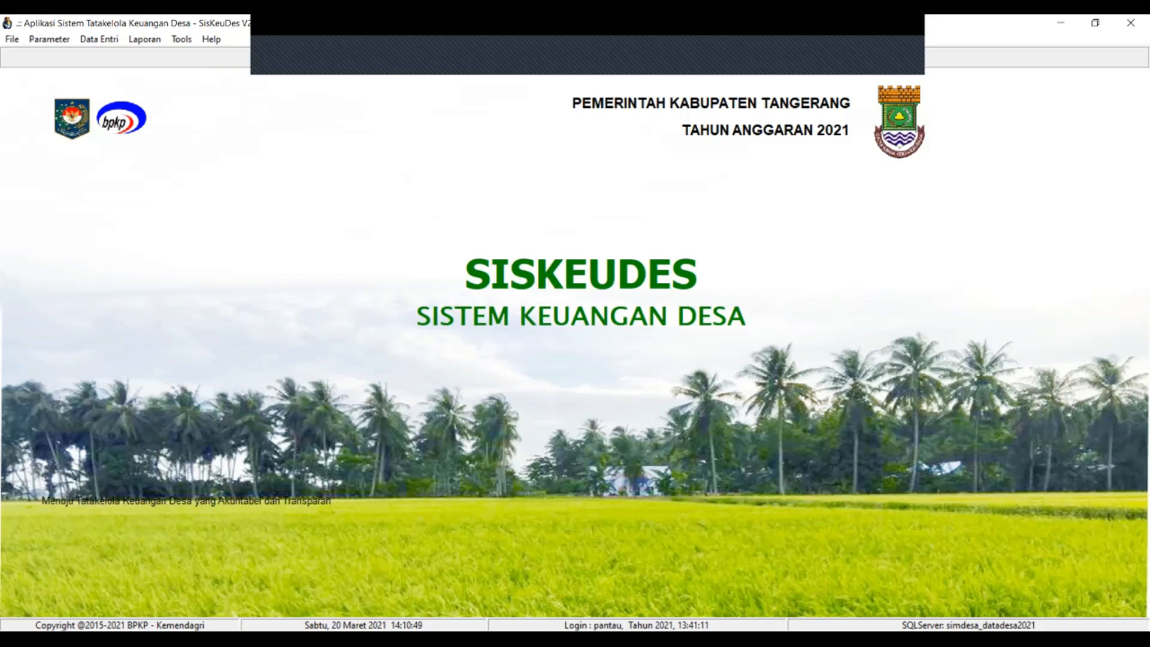
click(99, 39)
mouse_move(131, 100)
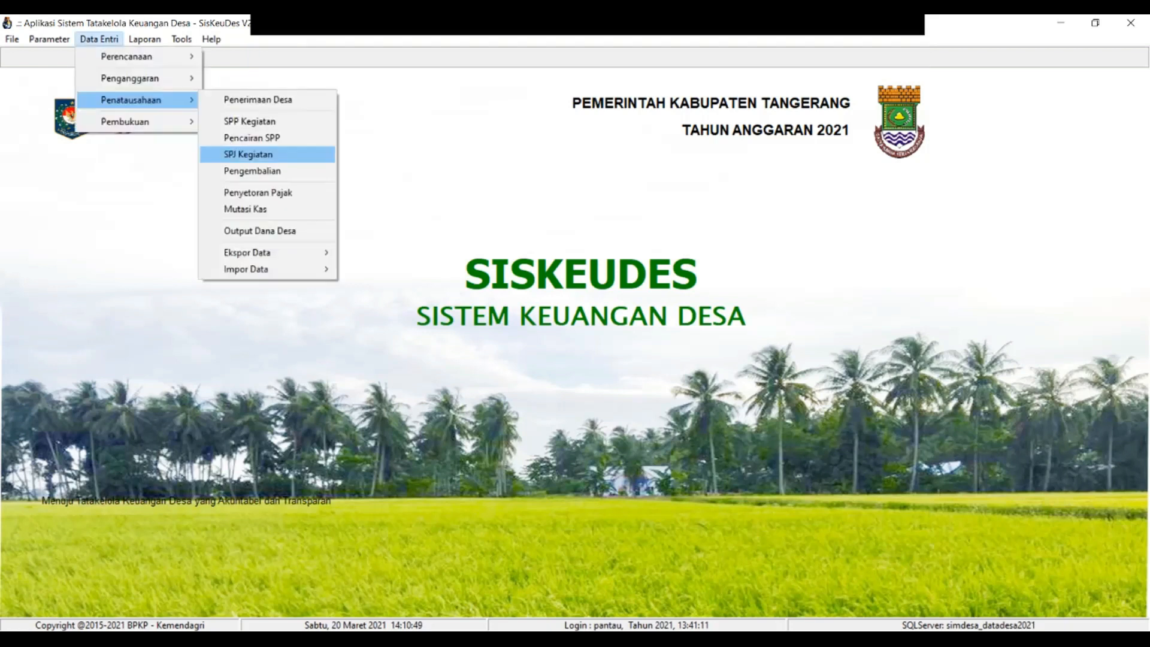
click(250, 121)
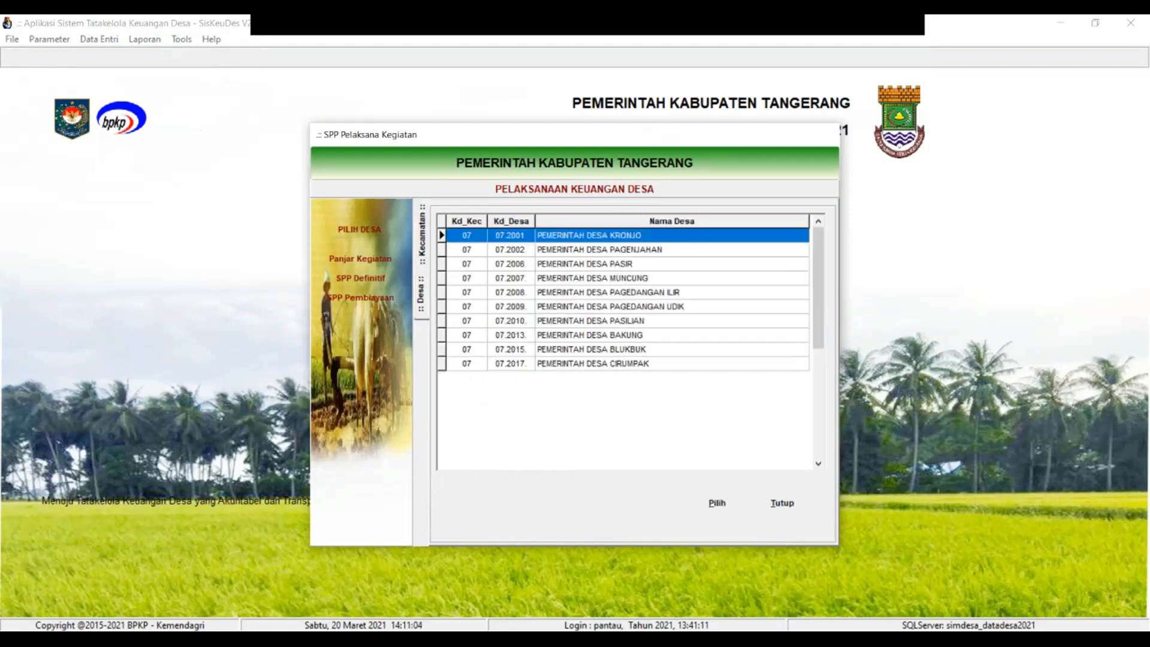
Choose PEMERINTAH DESA CIRUMPAK (07.2017) as the working village and close the forms that pop up
click(593, 363)
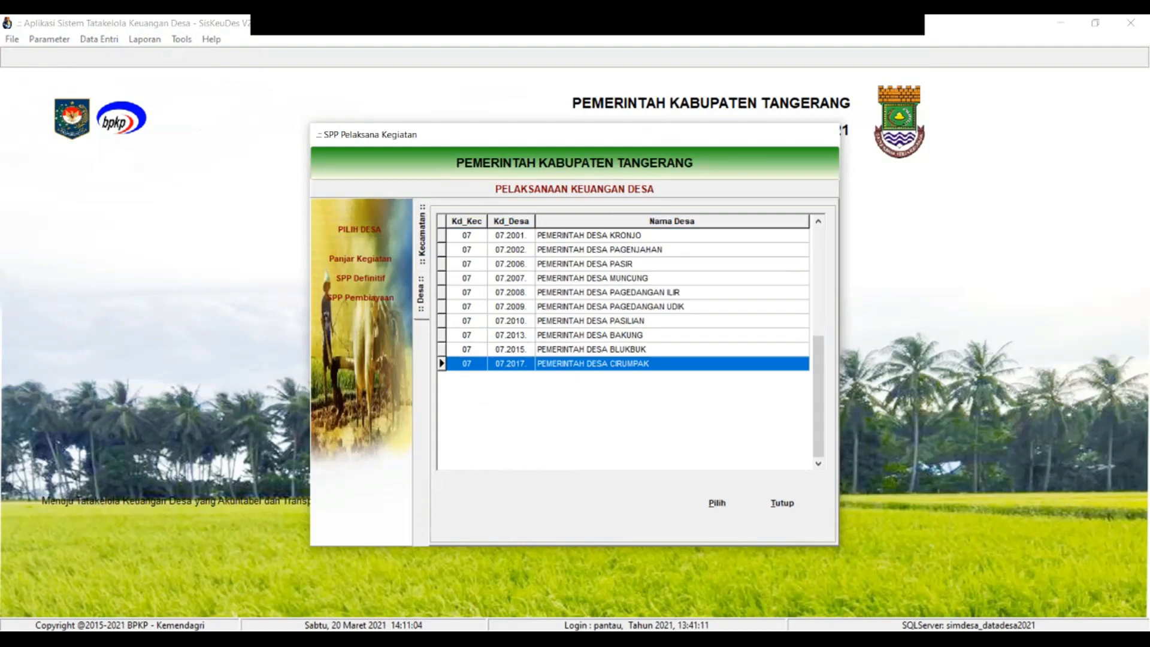
key(Return)
key(Return)
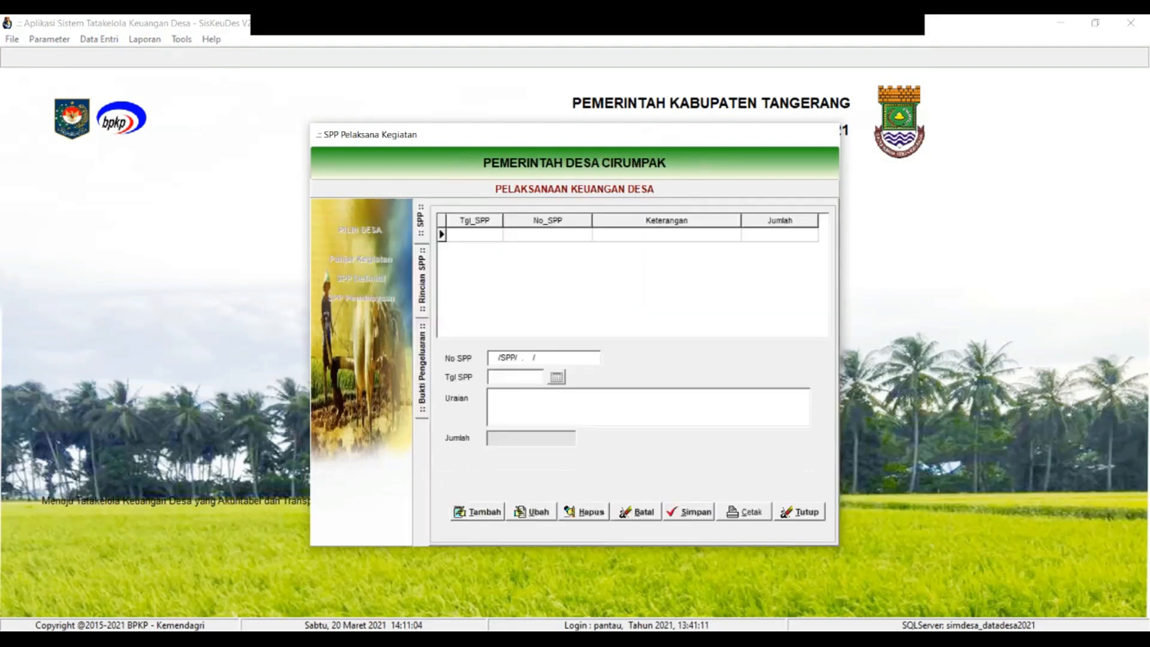
key(alt+t)
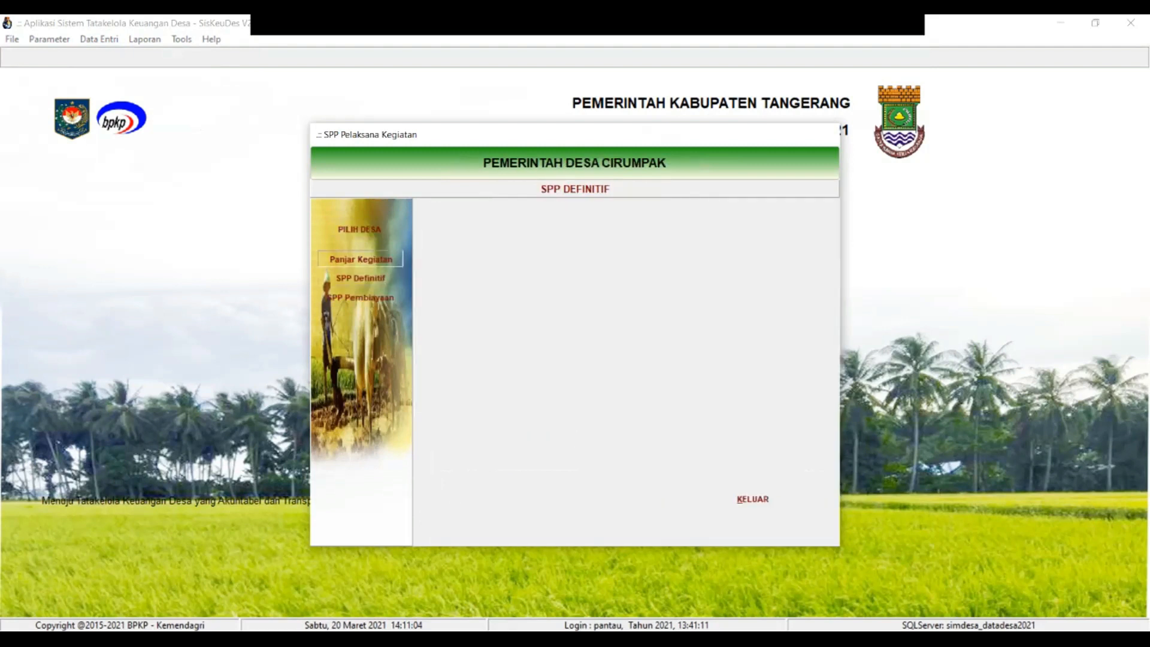
key(Return)
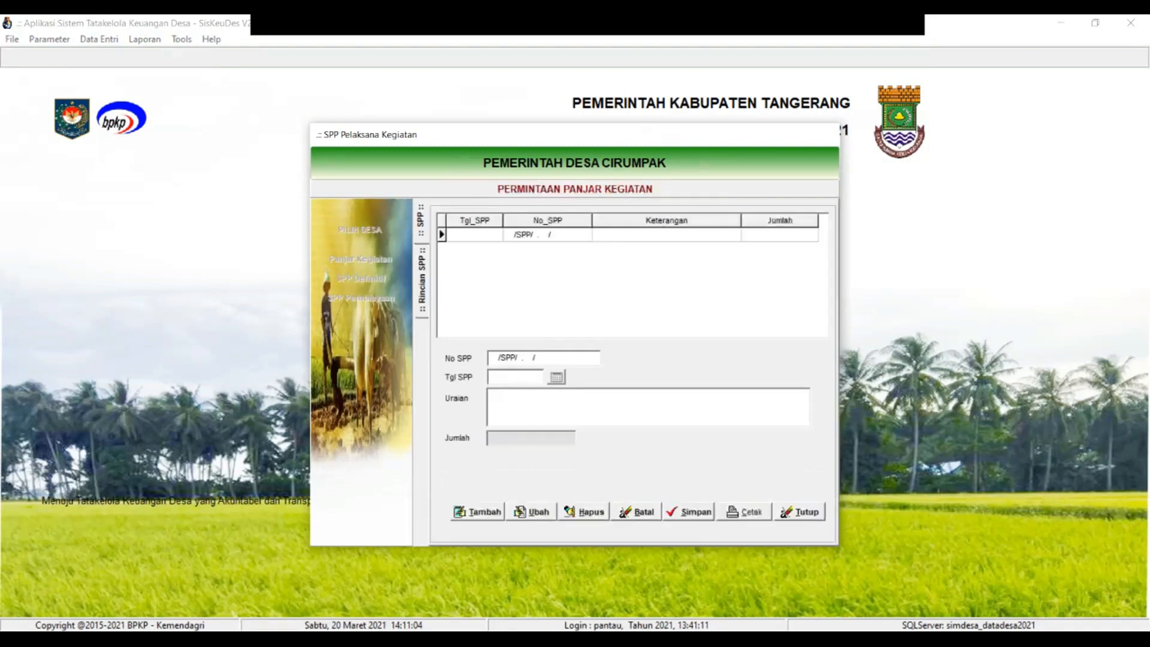
key(alt+t)
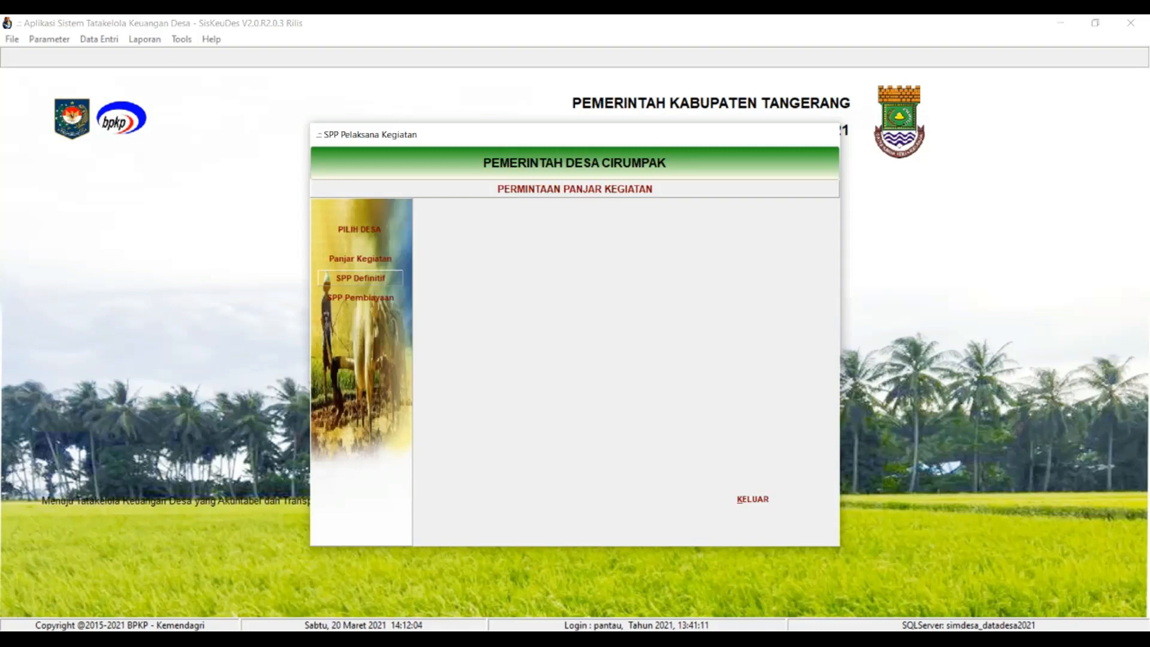
Open the SPP Definitif form for Desa Cirumpak from the sidebar
click(360, 278)
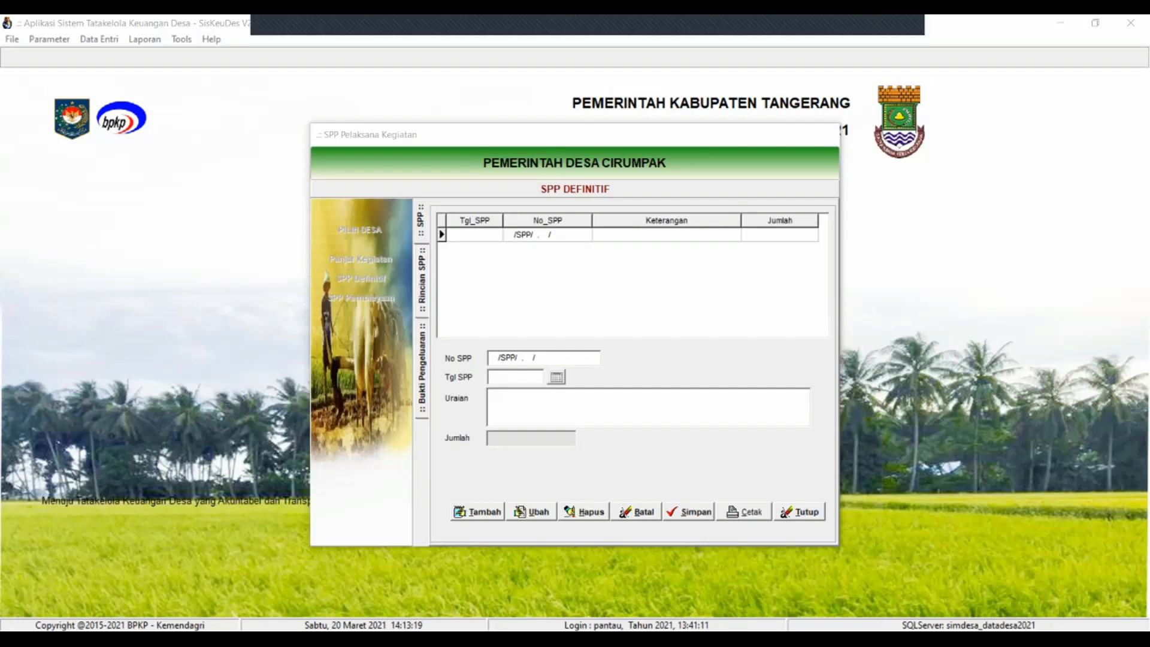
Start a new SPP Definitif record dated 19/03/2021
click(477, 513)
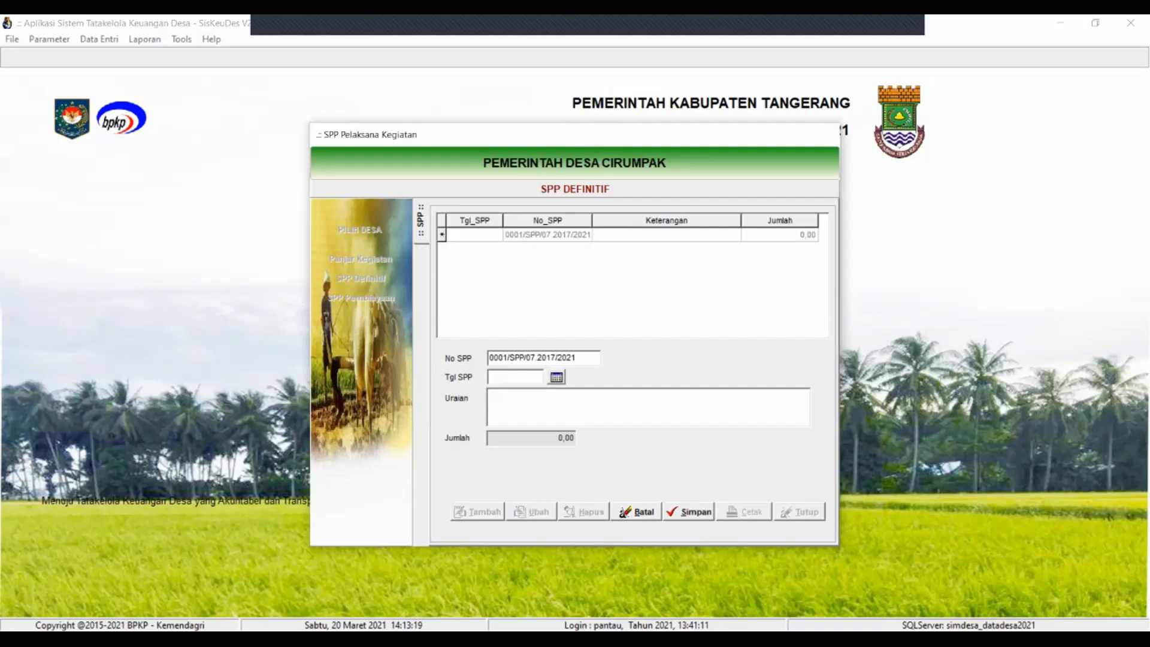
click(557, 377)
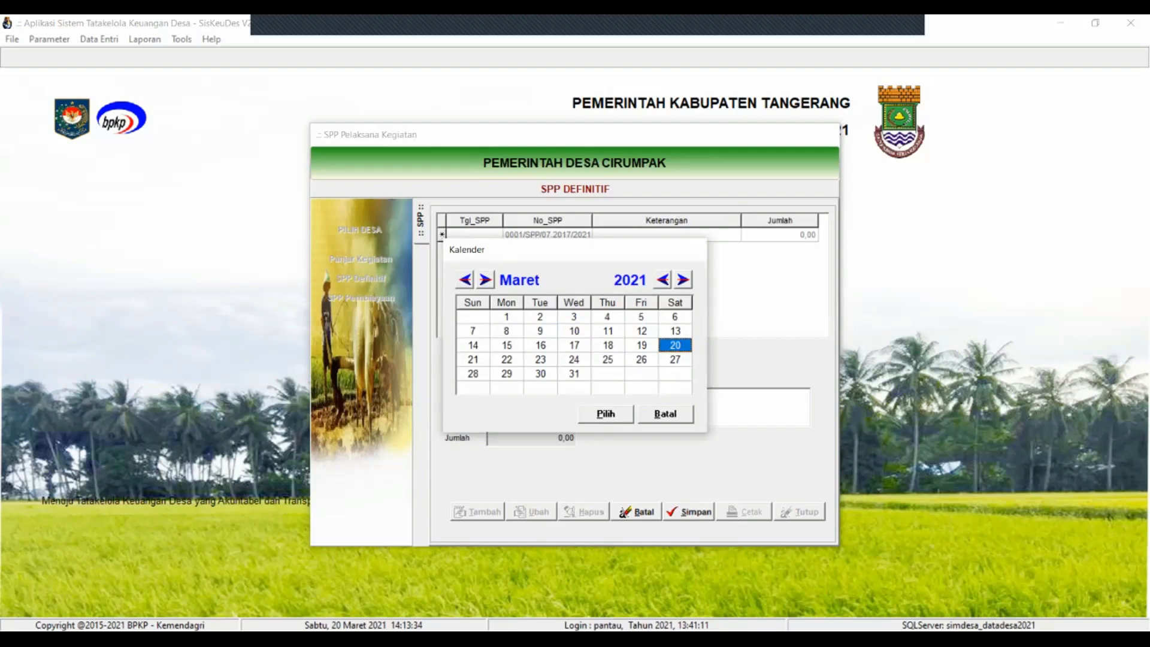
click(641, 345)
click(606, 414)
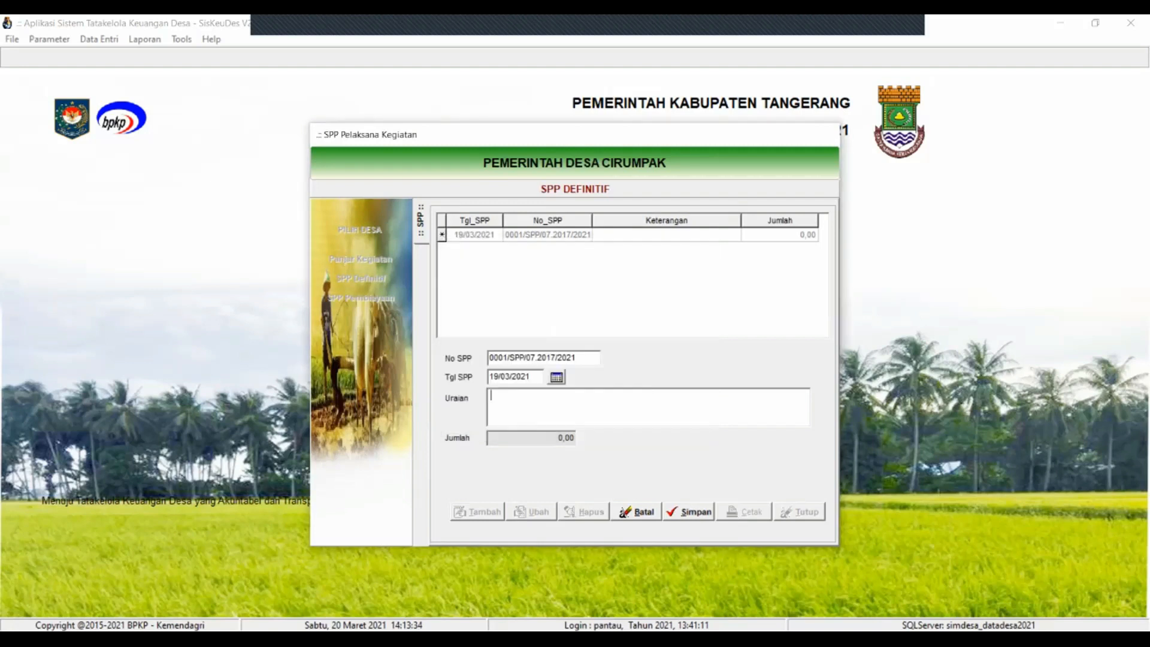
Describe it as 'Pembayaran Penghasilan Kepala Desa Bulan Januari s/d Bulan Maret 2021' and save
text(Pembaya)
text(ran)
text( Pengh)
text(a)
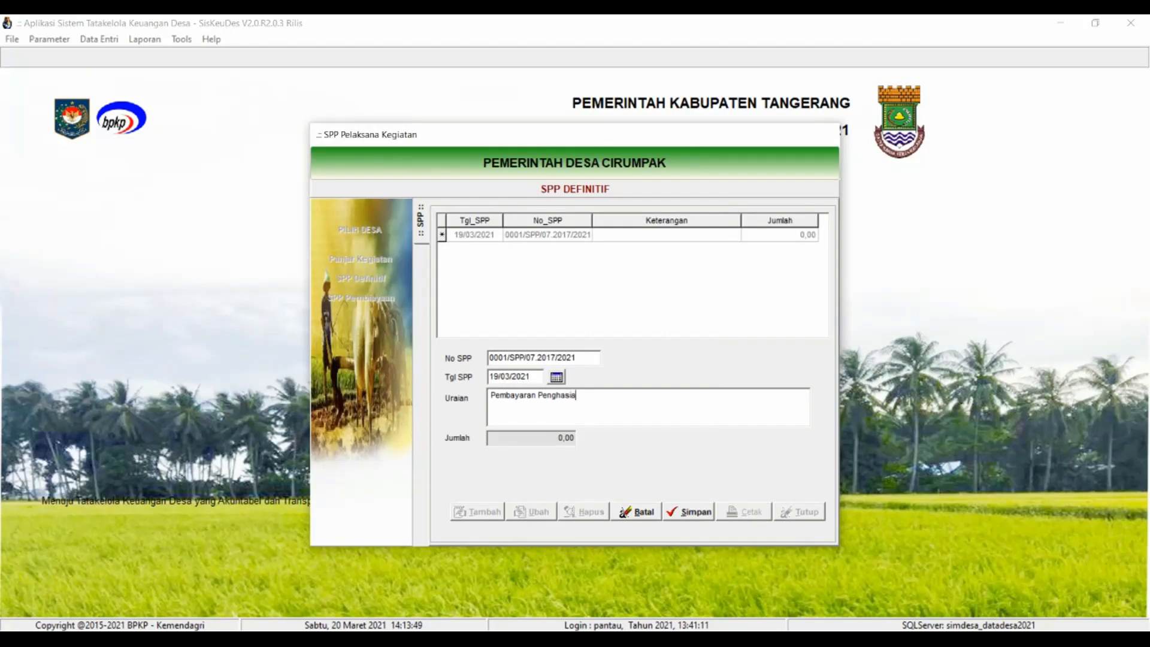
text(silan Kepala Desa Bulan N)
key(BackSpace)
text(Januari s/d)
text( Bualn)
key(BackSpace)
key(BackSpace)
key(BackSpace)
text(lan Maret 2021)
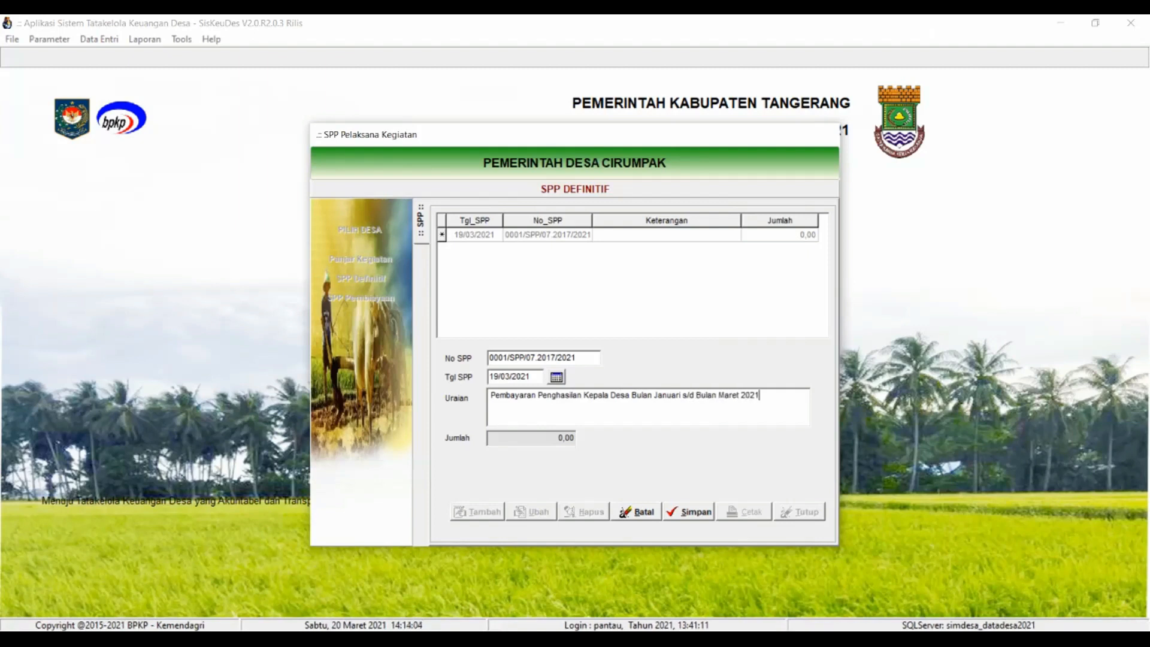
key(alt+s)
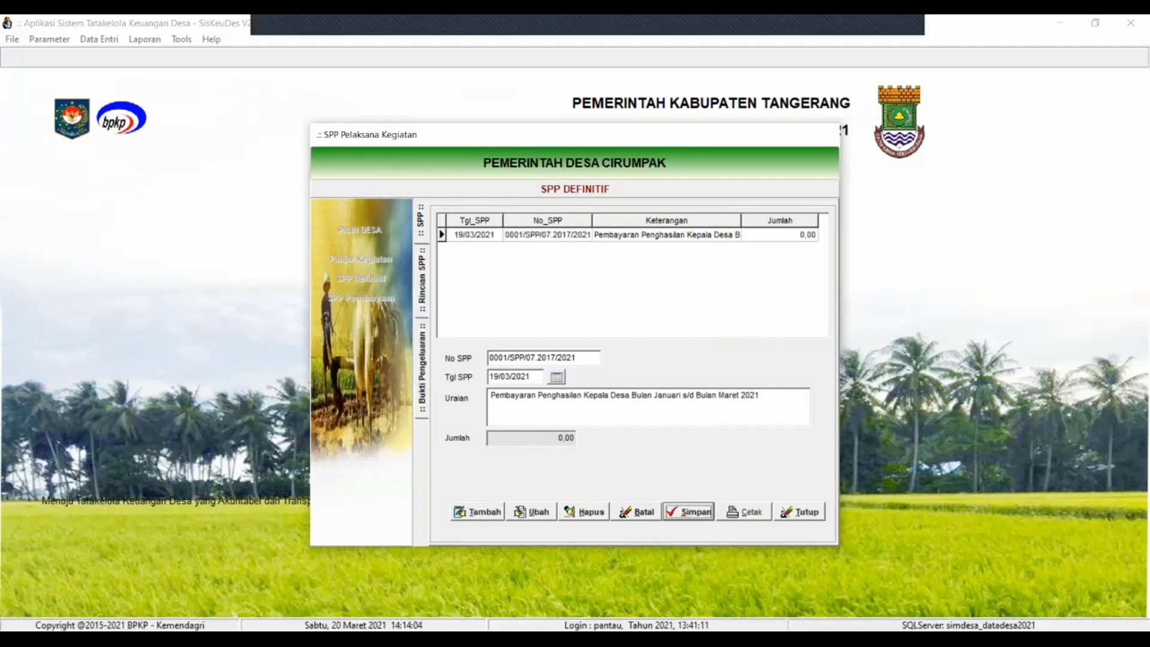
On SPP 0001/SPP/07.2017/2021, add a detail for the Penyediaan Penghasilan Tetap dan Tunjangan Kepala Desa activity
click(632, 235)
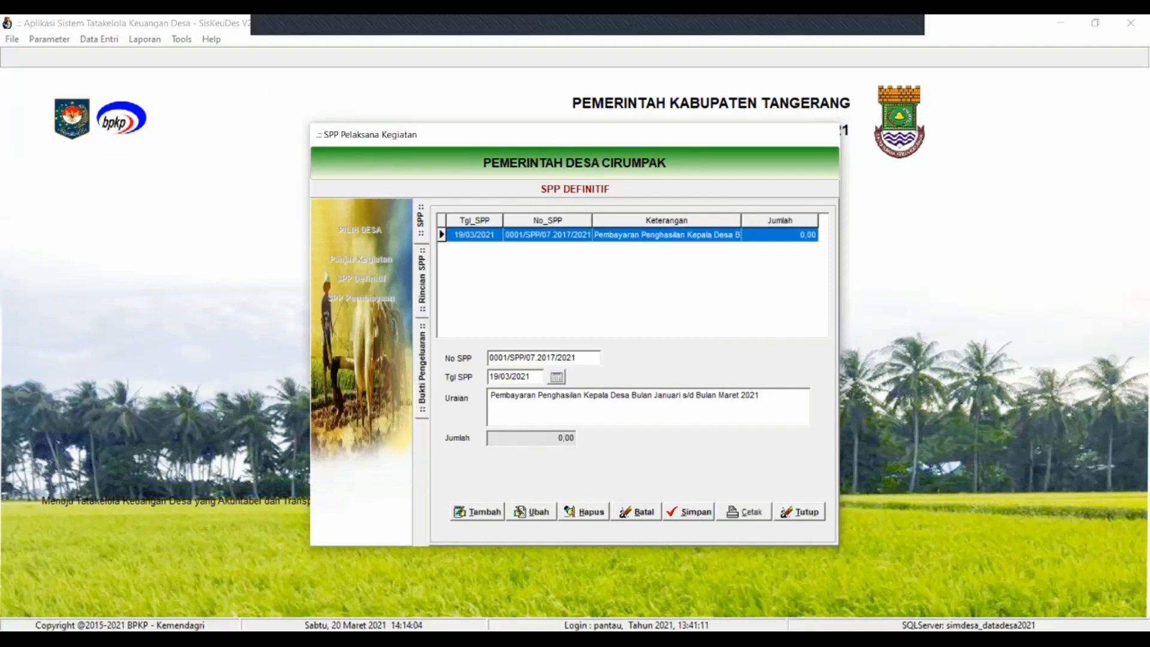
click(423, 280)
click(478, 512)
click(585, 411)
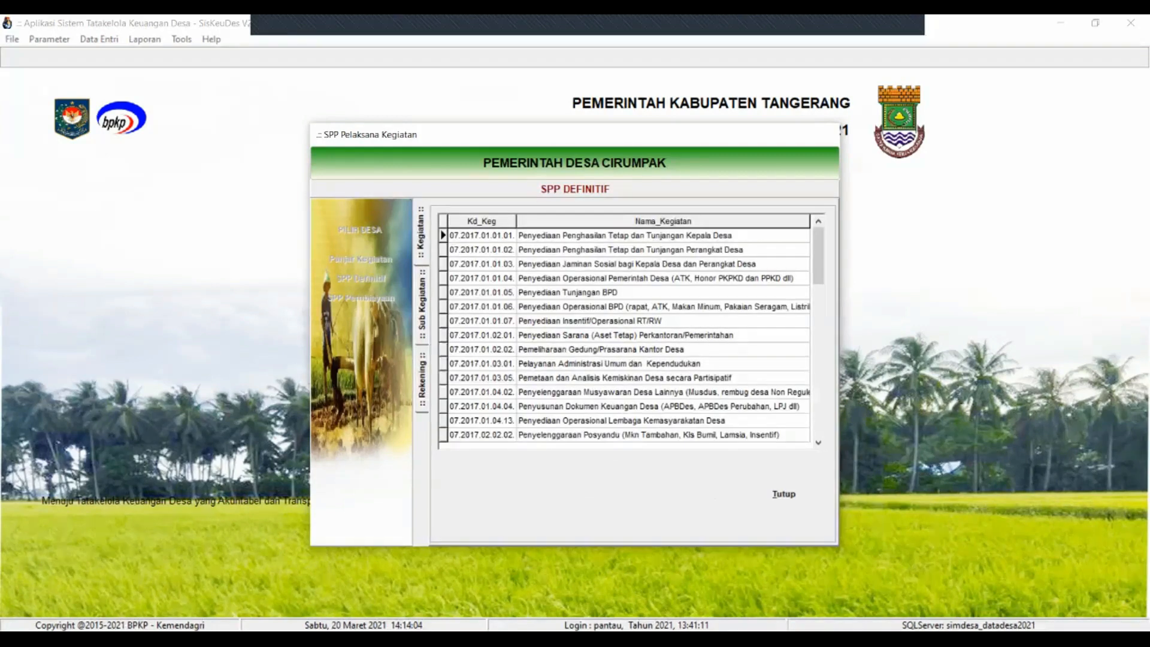
double_click(625, 236)
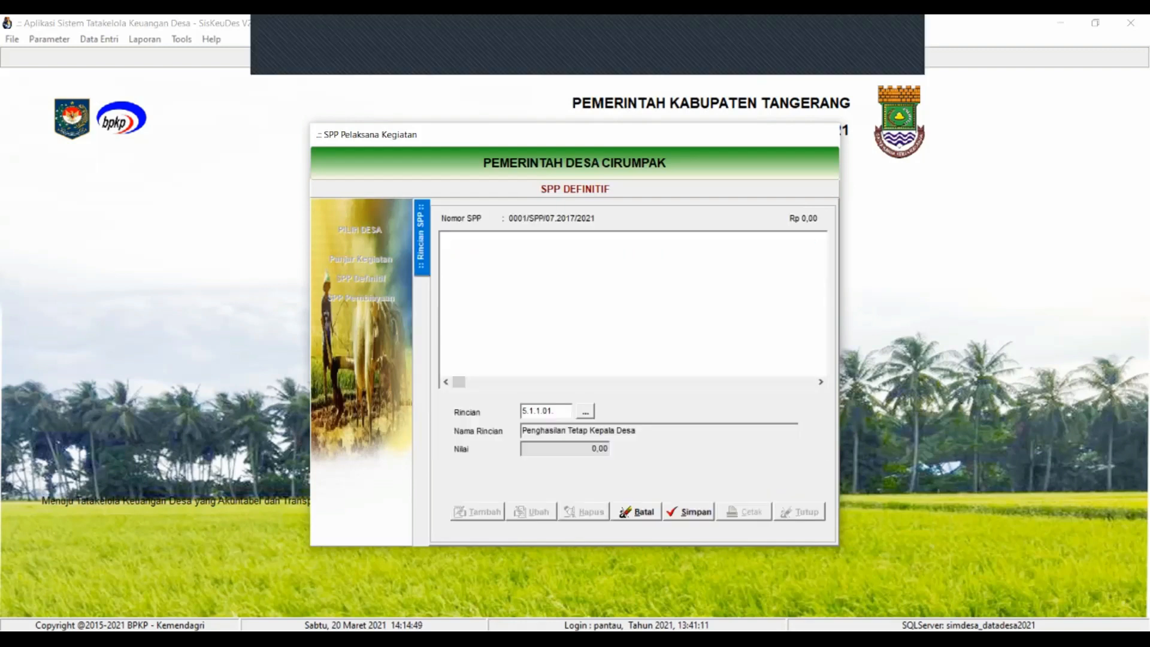
Save the 5.1.1.01 detail and start expense receipt 00001/KWT/07.2017/2021
click(688, 512)
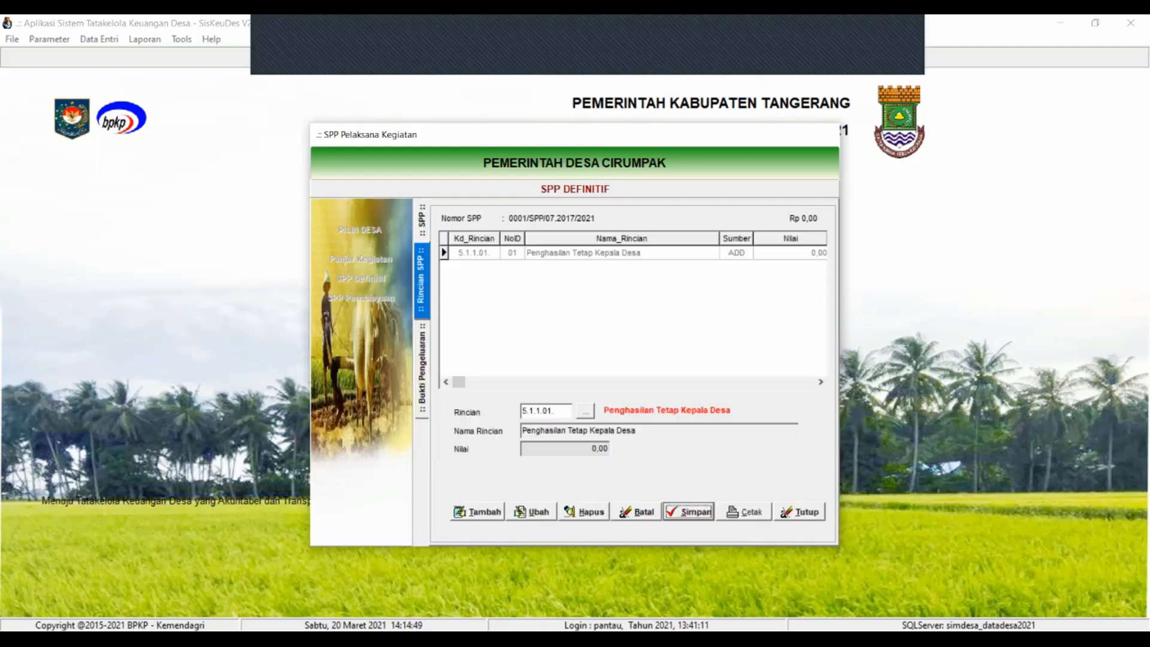
double_click(583, 253)
click(478, 512)
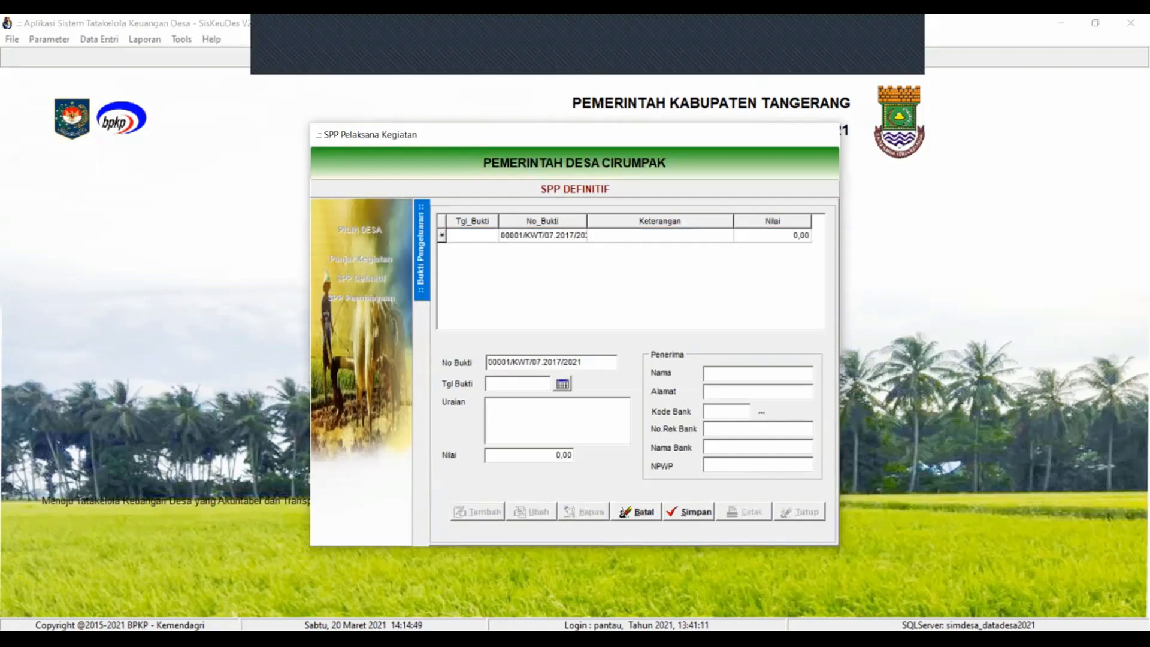
Date the receipt 18/03/2021
click(562, 384)
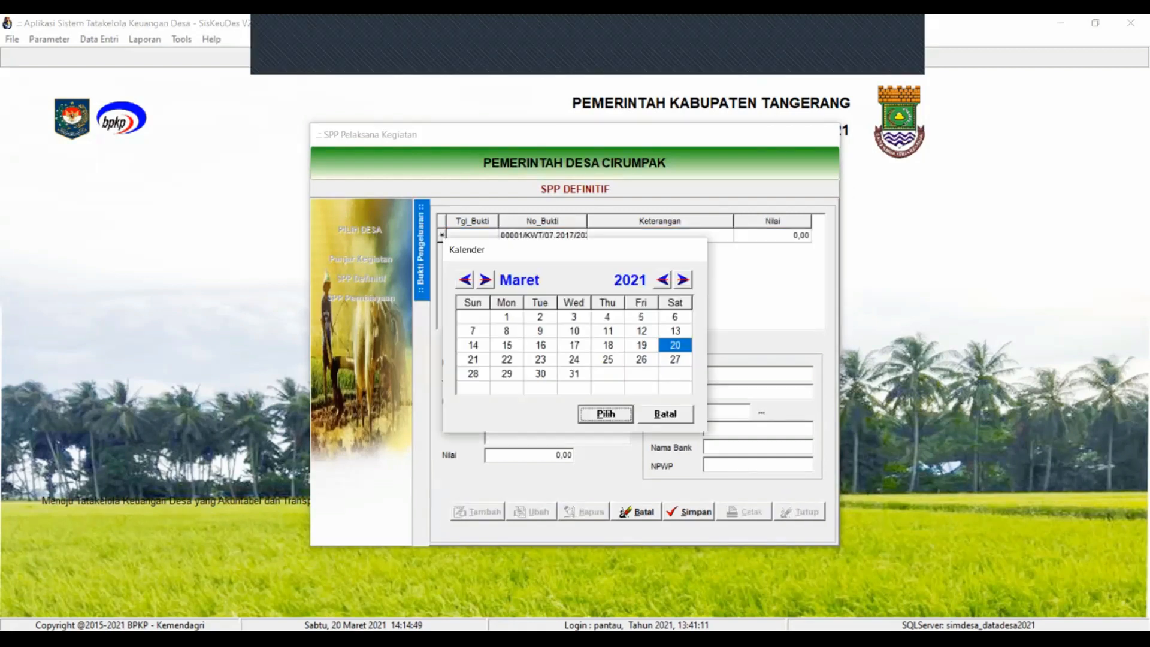
click(607, 346)
click(642, 346)
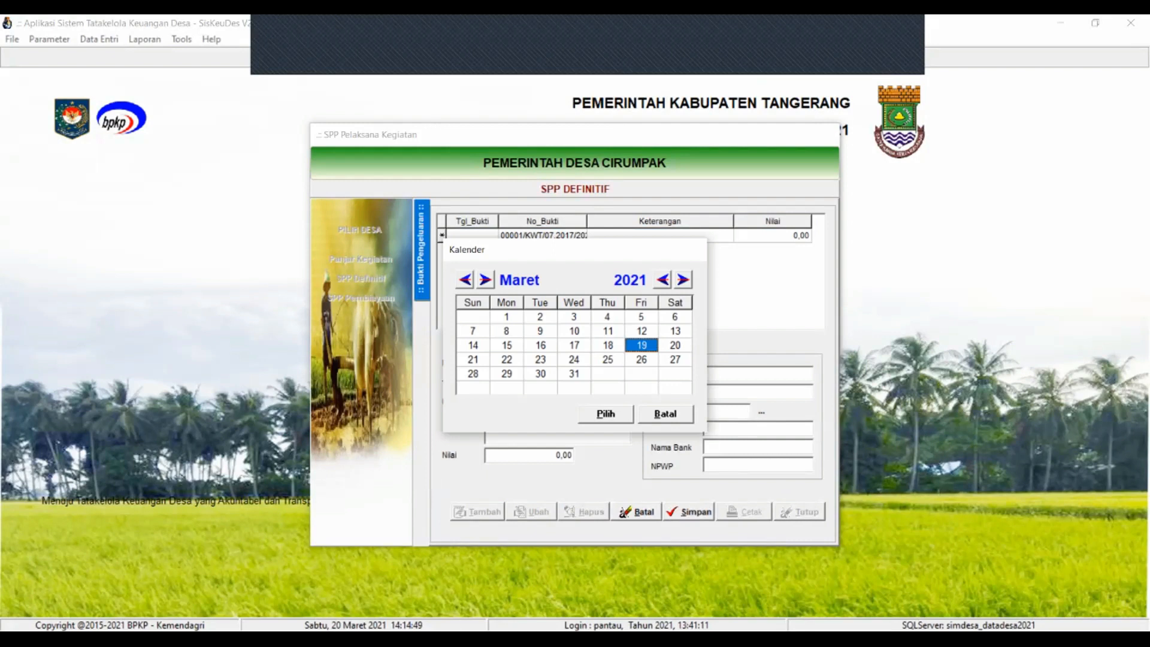
click(608, 346)
click(605, 414)
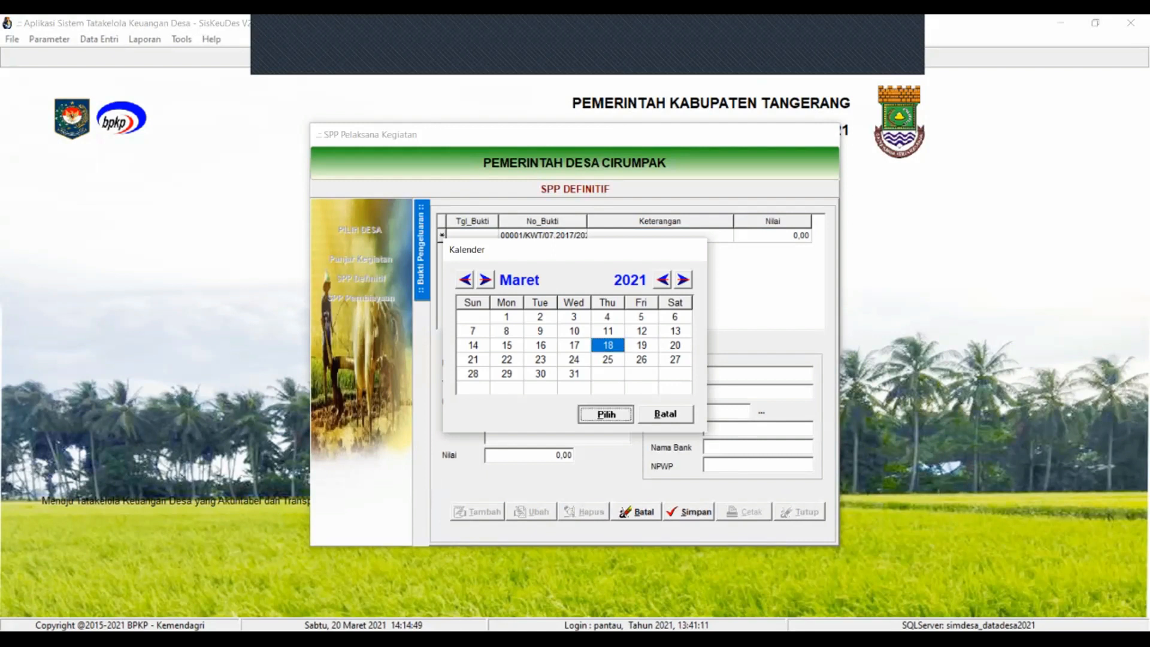
Describe it as 'Pembayaran Penghasilan Tetap Kepala Desa Bulan Januari s/d Maret 2021' with amount 12.000.000,00
text(Pe)
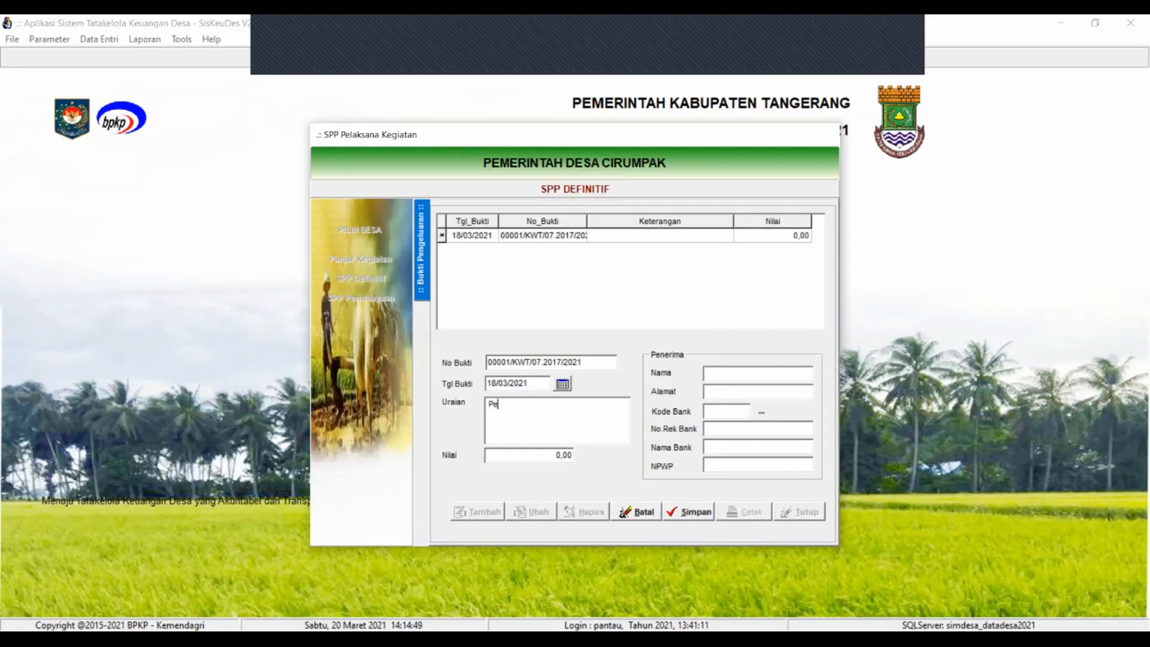
key(BackSpace)
key(BackSpace)
text(Pembayaran Penghasilan Tetap Kepala Desa Bulan)
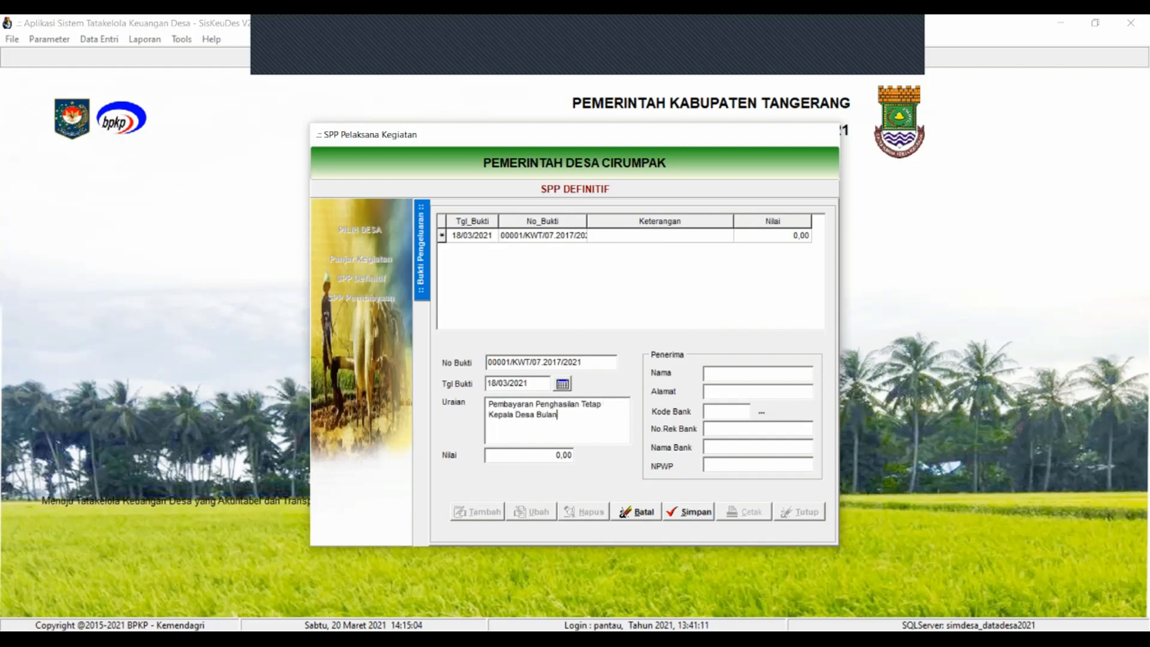
text( Januari s/d Mar)
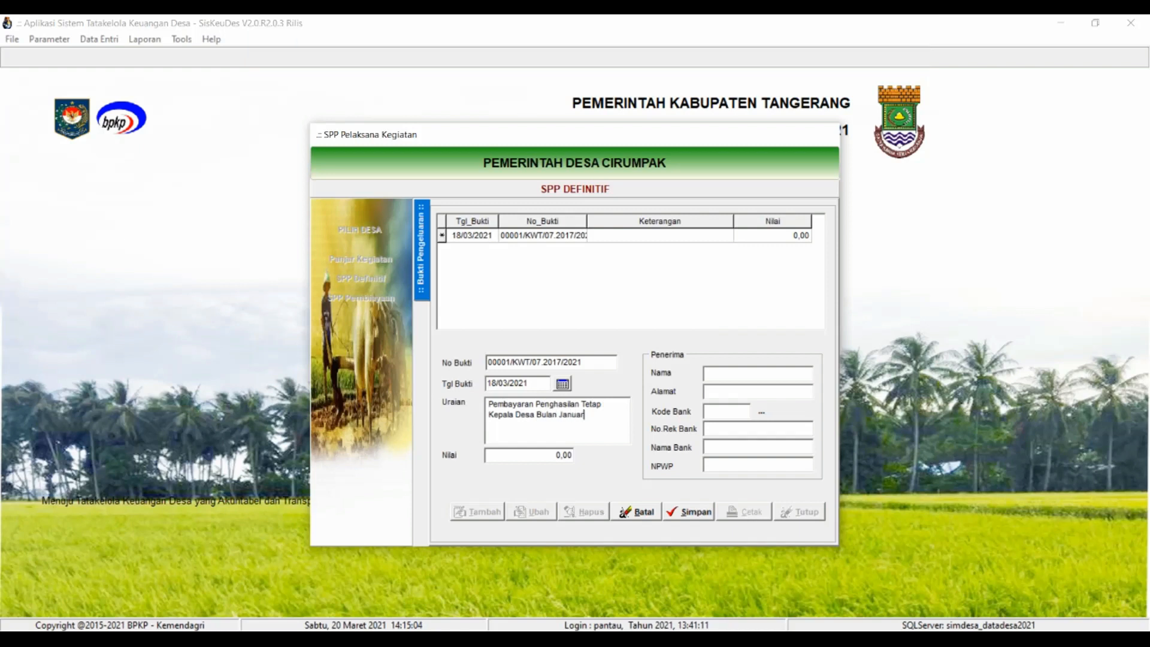
text(et 2021)
key(Tab)
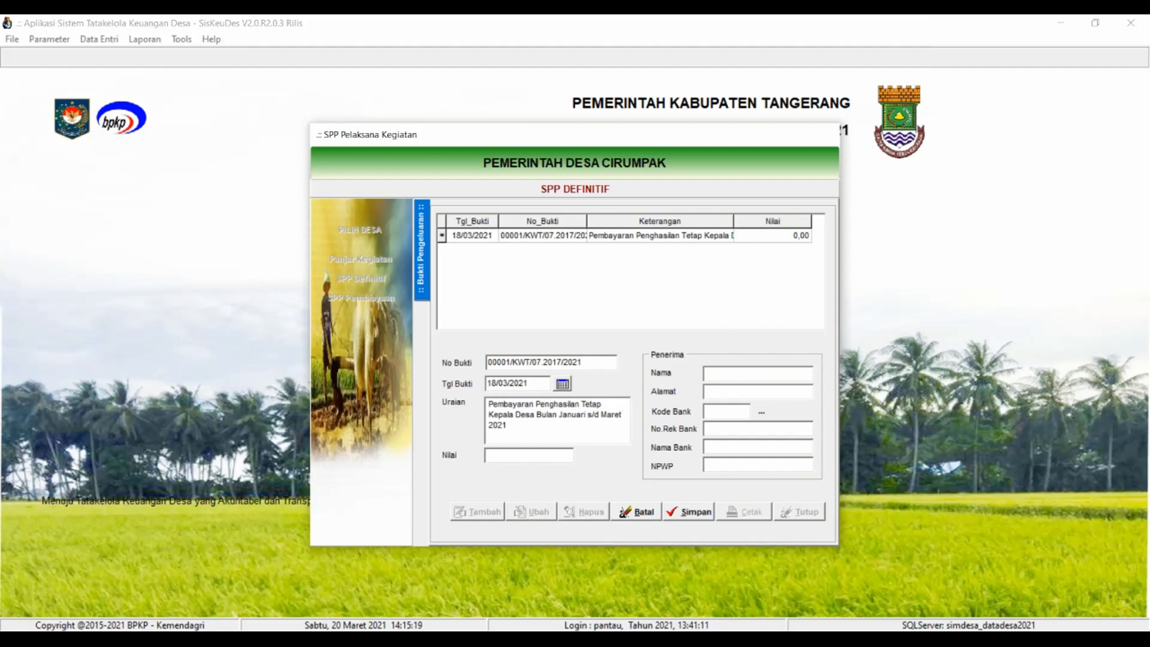
text(12000000)
key(Tab)
Enter the recipient's name and address
click(758, 373)
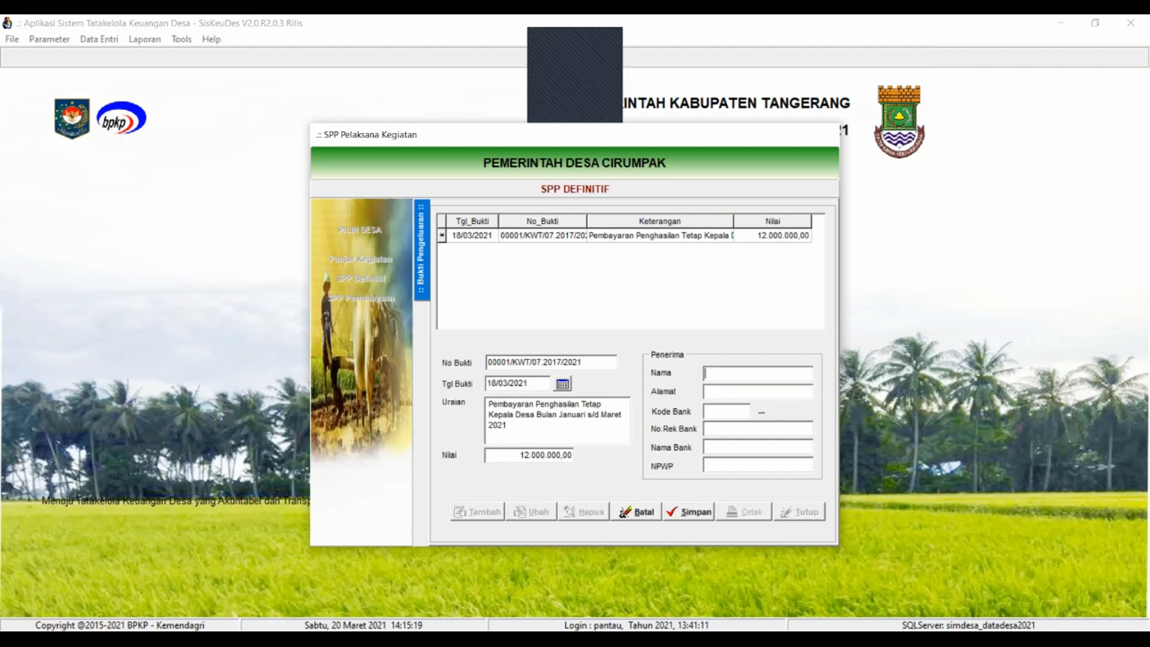
text(AHMAD)
key(Tab)
text(Desa Cirumpak)
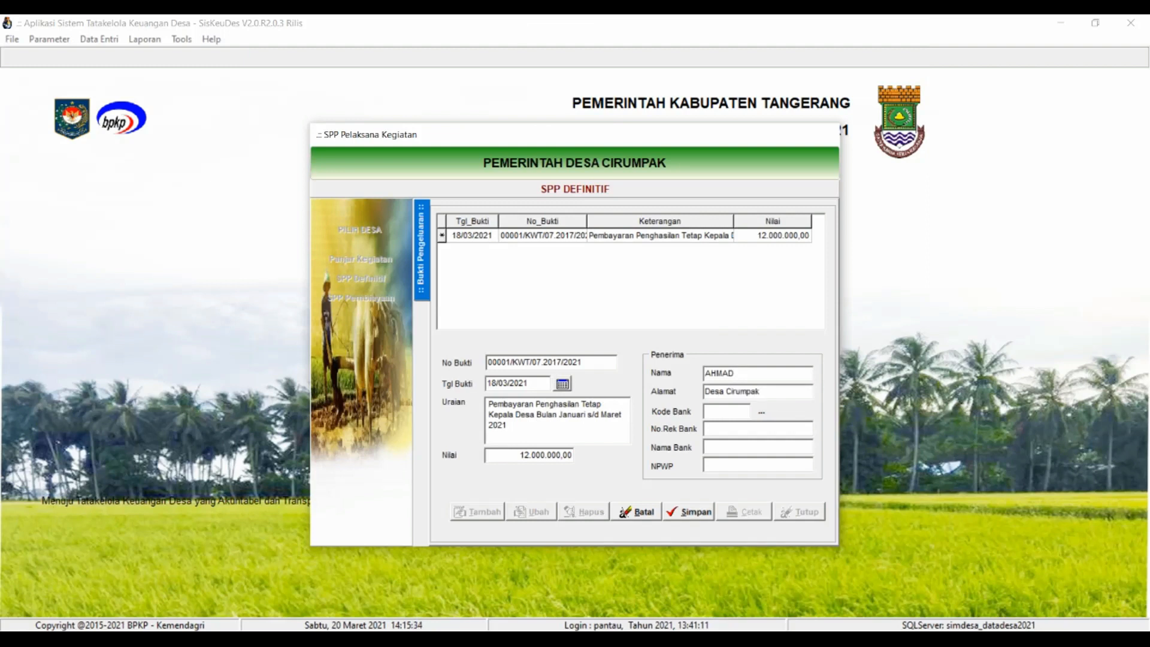
Check the empty Kode Bank list, then enter the recipient's name and bank account number
click(761, 412)
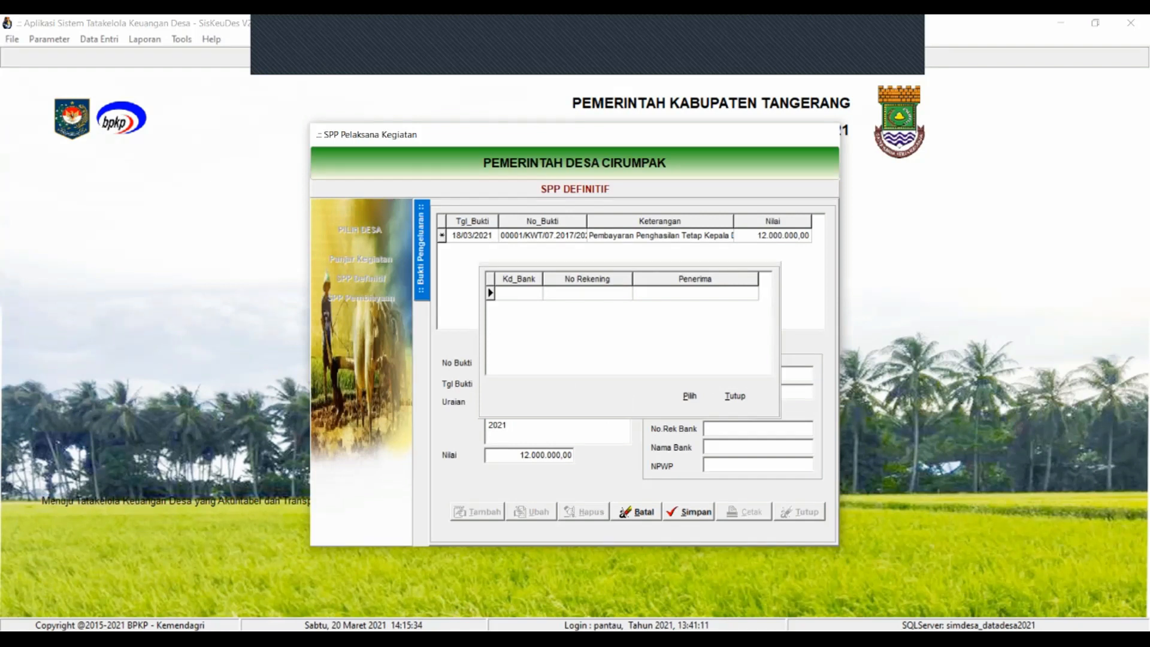
click(735, 395)
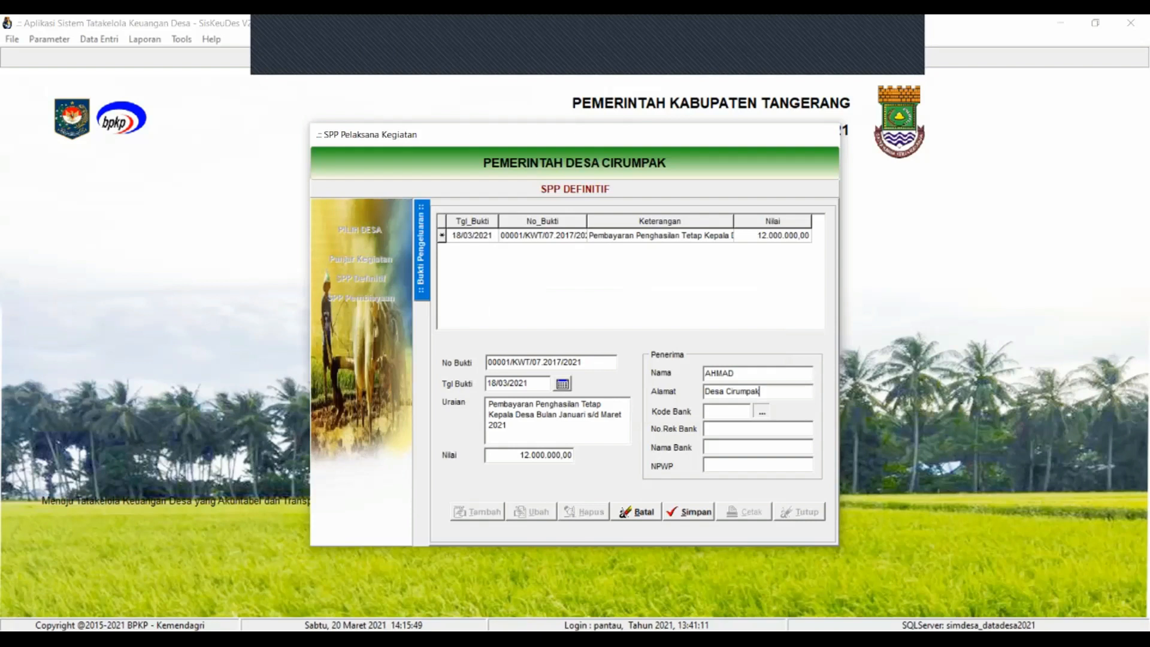
click(762, 411)
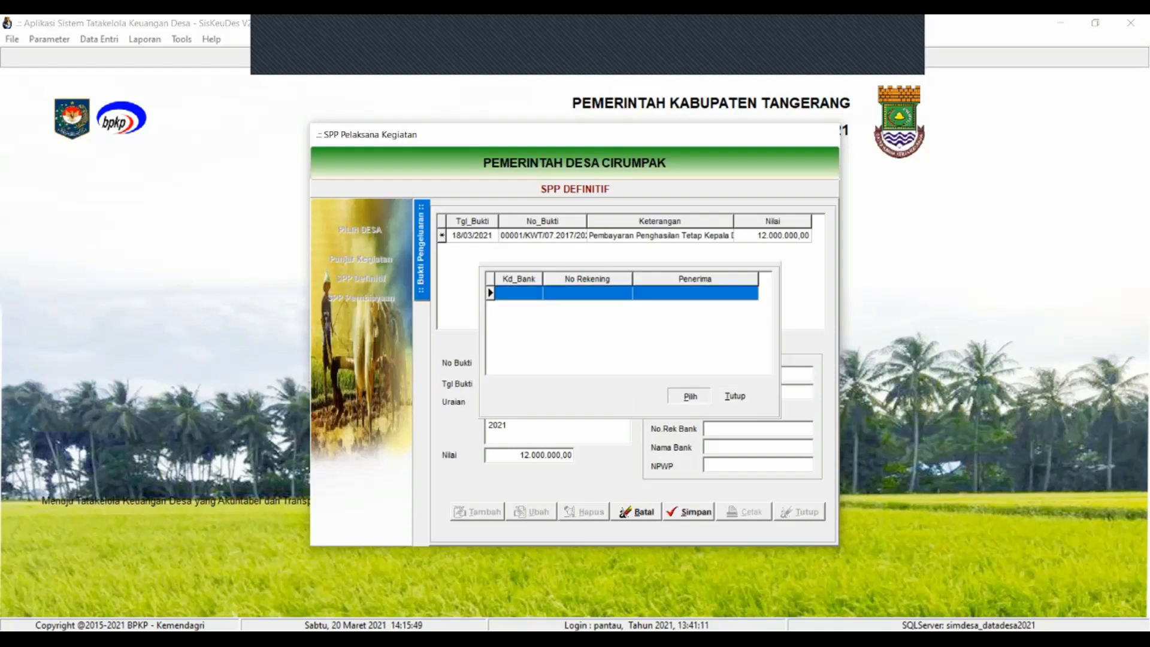
click(690, 396)
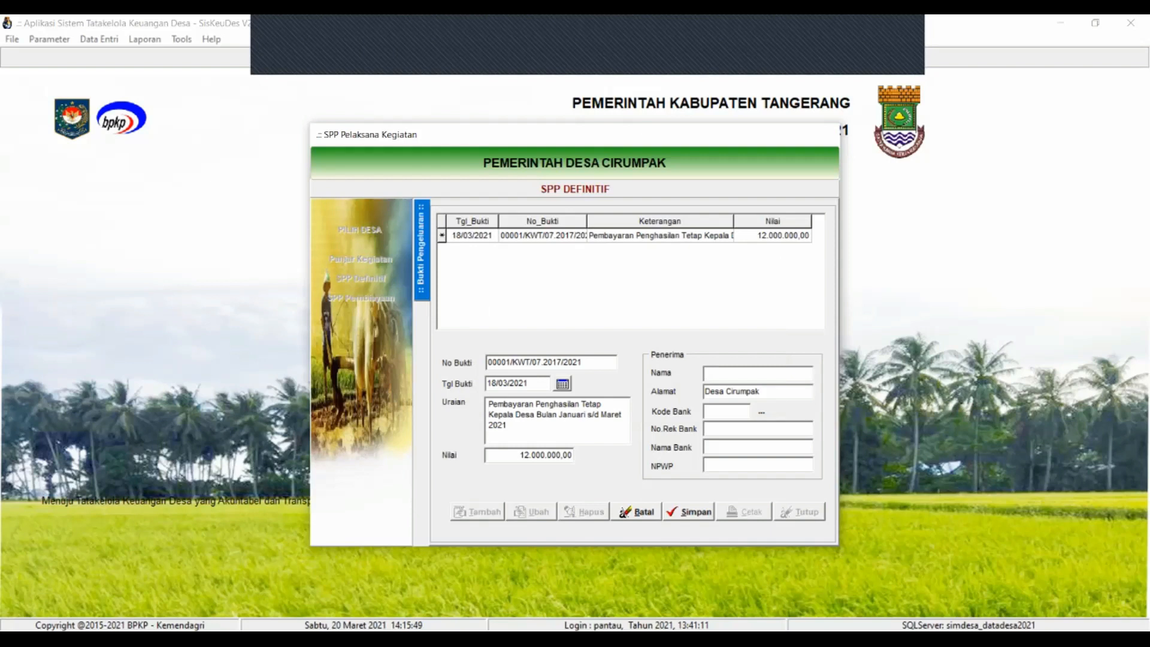
text(AHMAD)
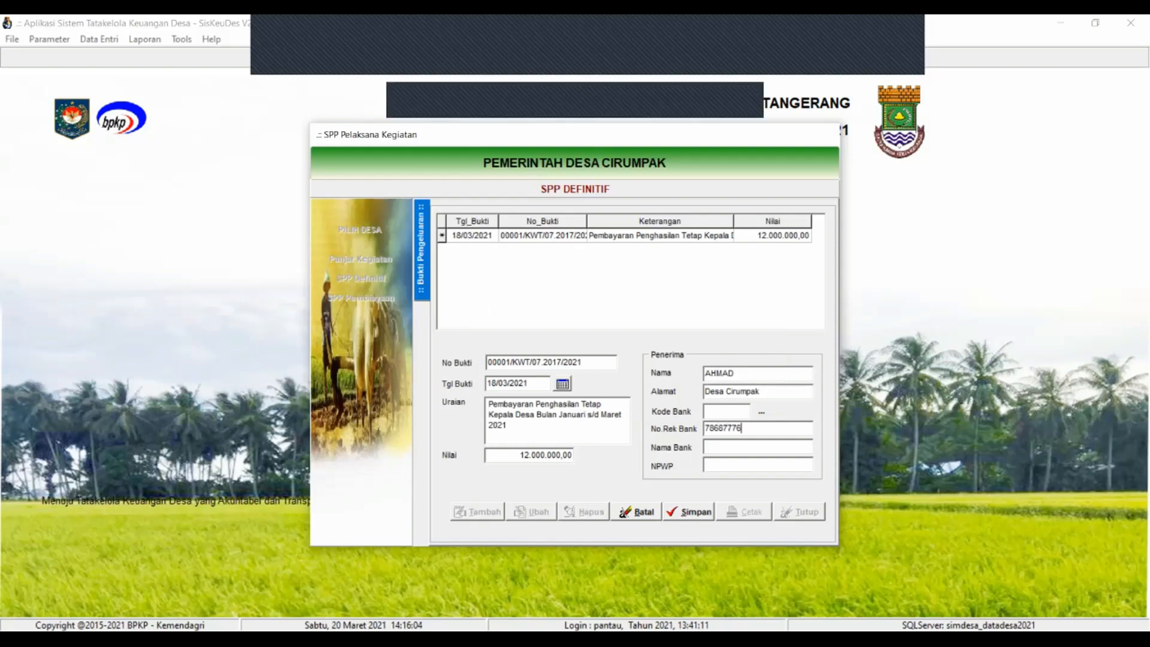
key(Tab)
Set the bank name to Bank BJB, enter the recipient's NPWP, and save the voucher
text(Bank BJB)
key(Tab)
key(Tab)
key(Return)
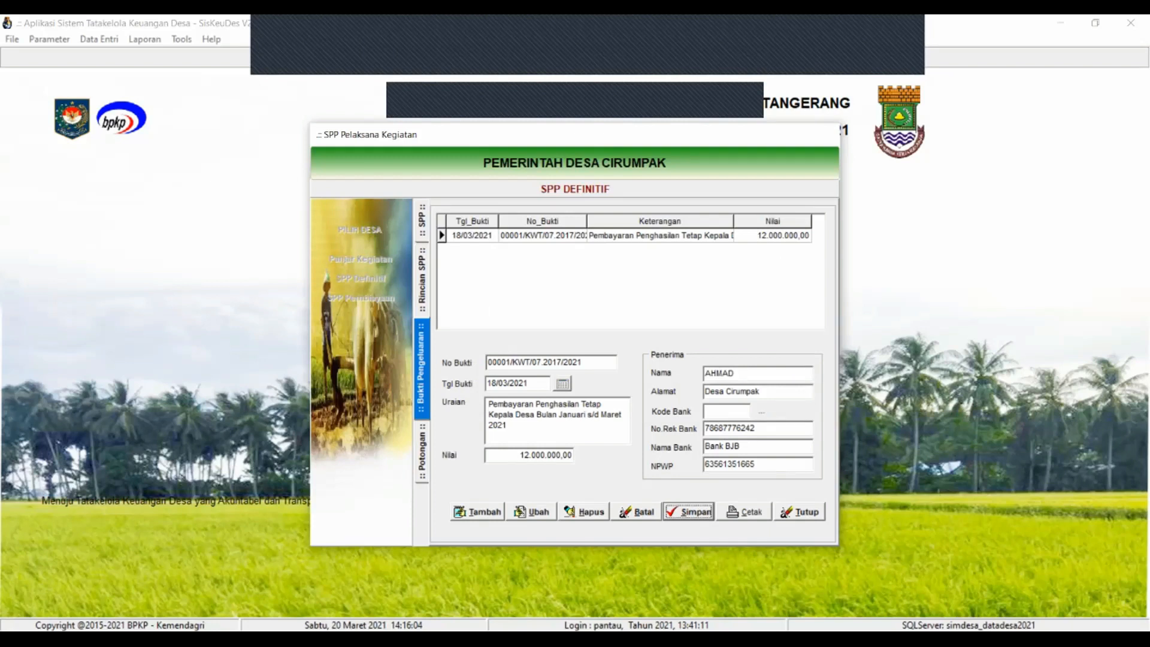
click(421, 451)
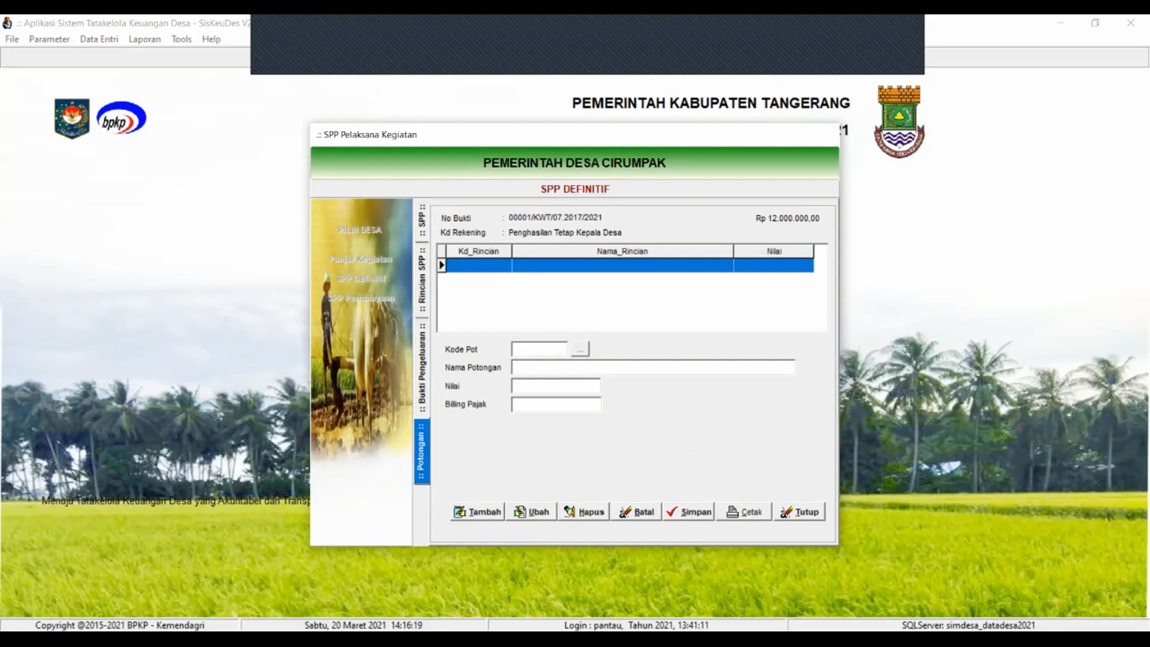
Add a 7.1.1.02 Potongan Pajak PPh Pasal 21 deduction with PPH Pasal 21 ticked
click(478, 511)
click(579, 349)
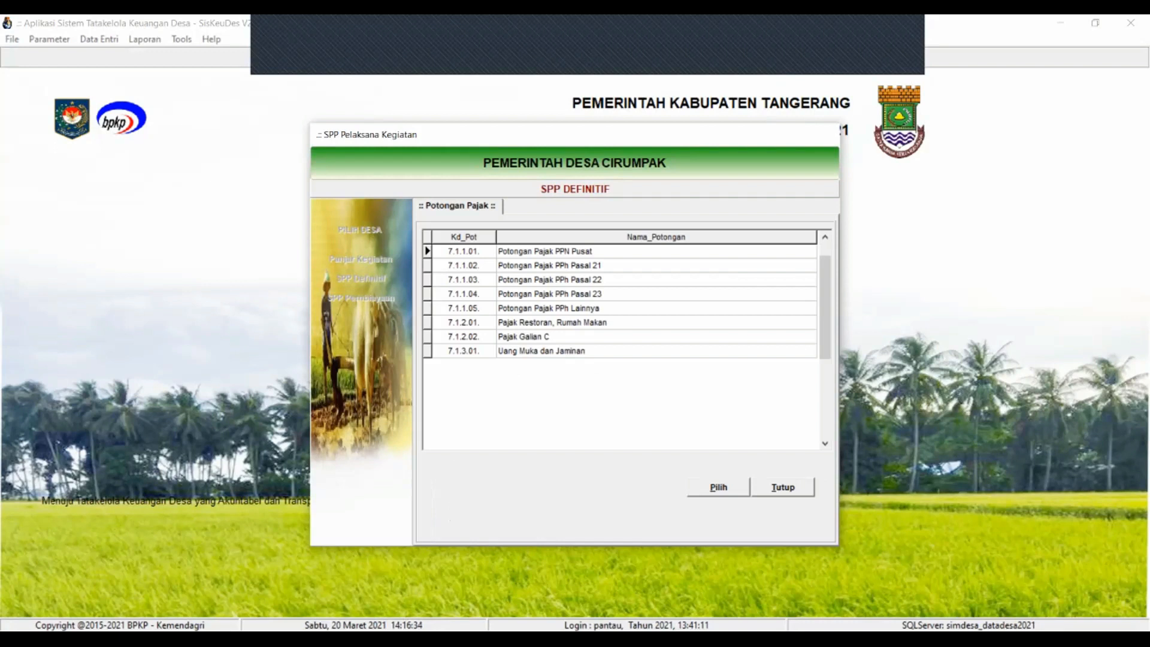
double_click(549, 265)
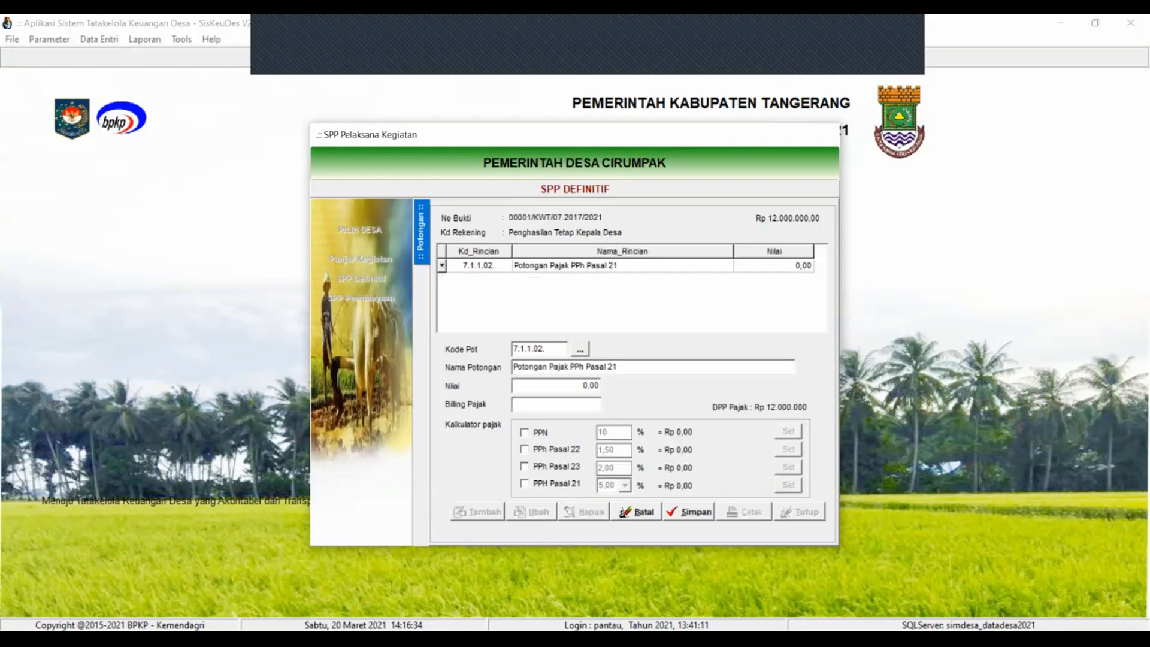
click(525, 483)
Enter the tax billing code, set the 600.000,00 tax, save, and request printing
click(556, 405)
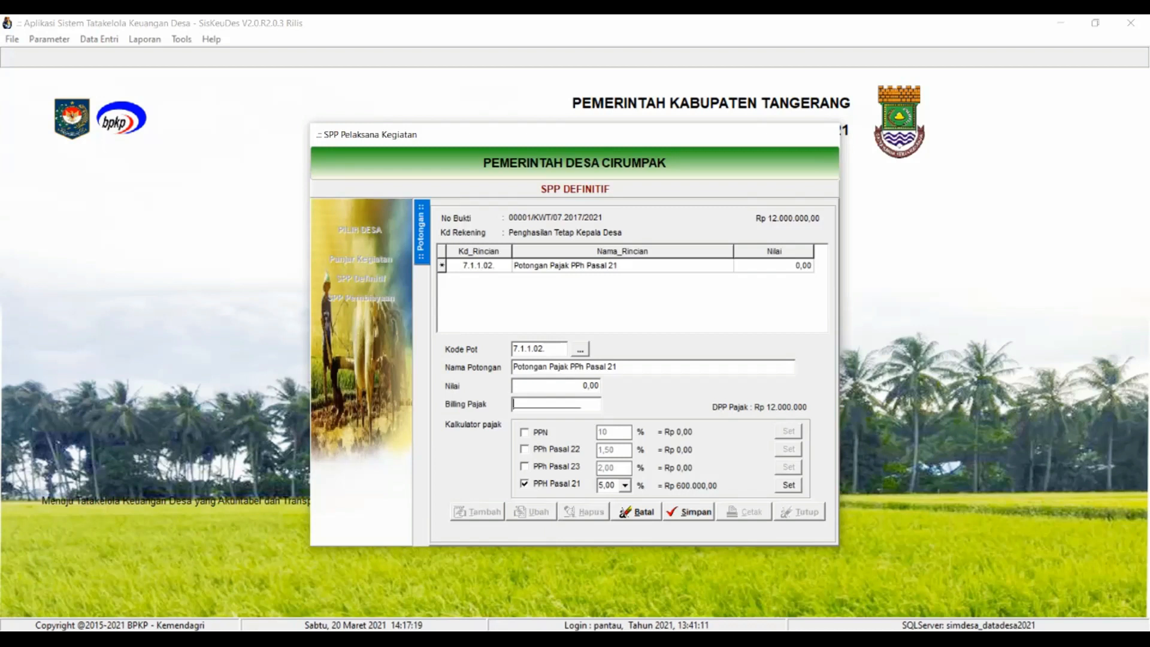
click(789, 485)
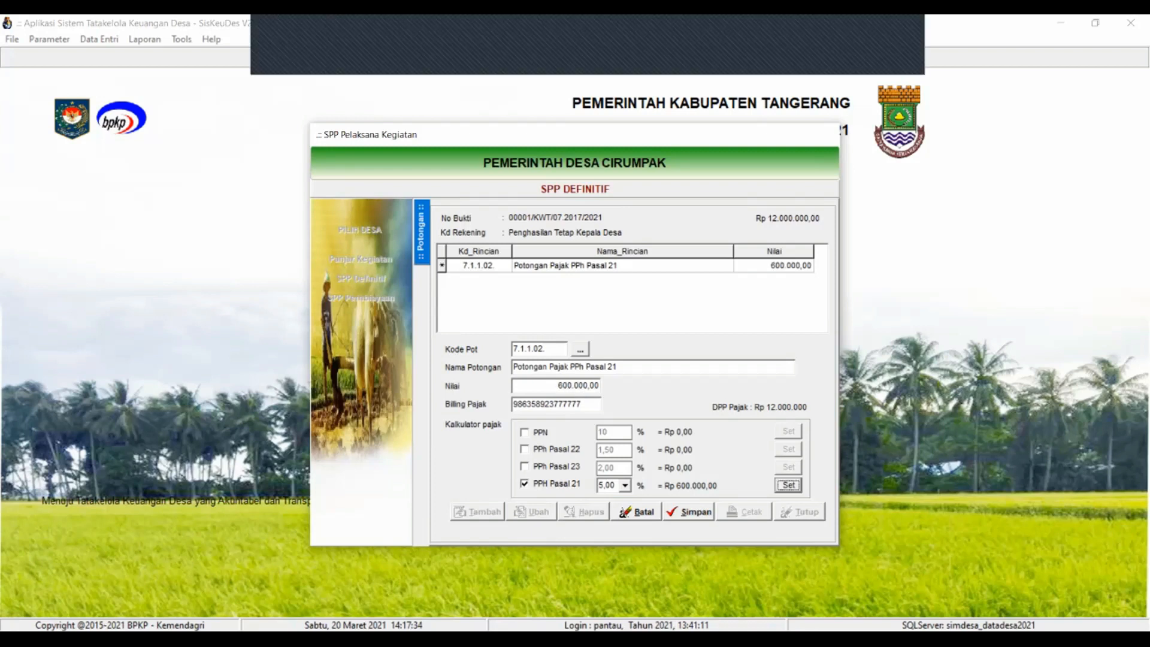
click(689, 512)
click(744, 512)
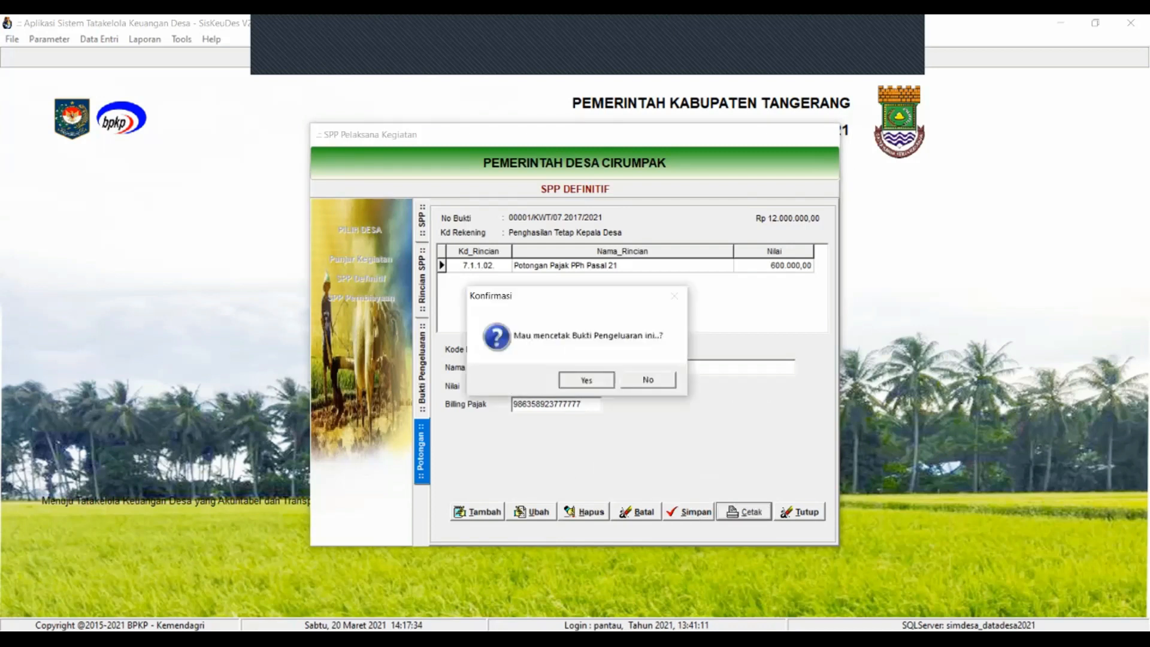
Preview the Tanda Bukti Pengeluaran Uang showing 11.400.000,00 net, then close it
key(Return)
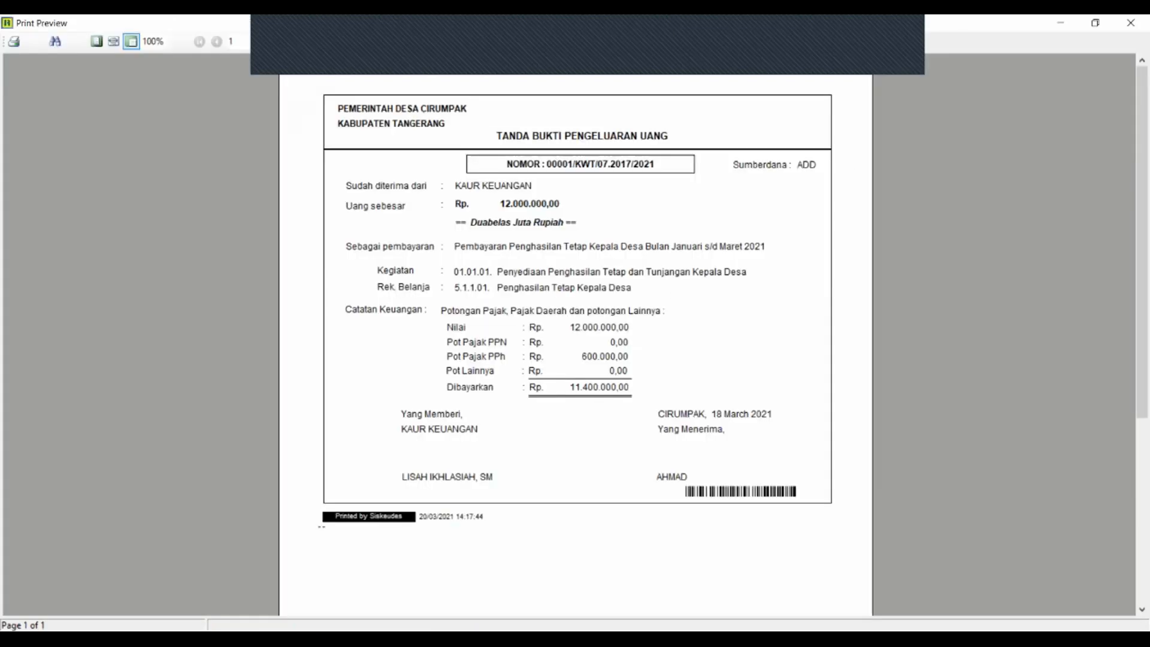
scroll(575, 335, down, 4)
scroll(575, 335, up, 4)
scroll(575, 336, down, 4)
scroll(575, 336, up, 4)
click(1131, 22)
click(421, 368)
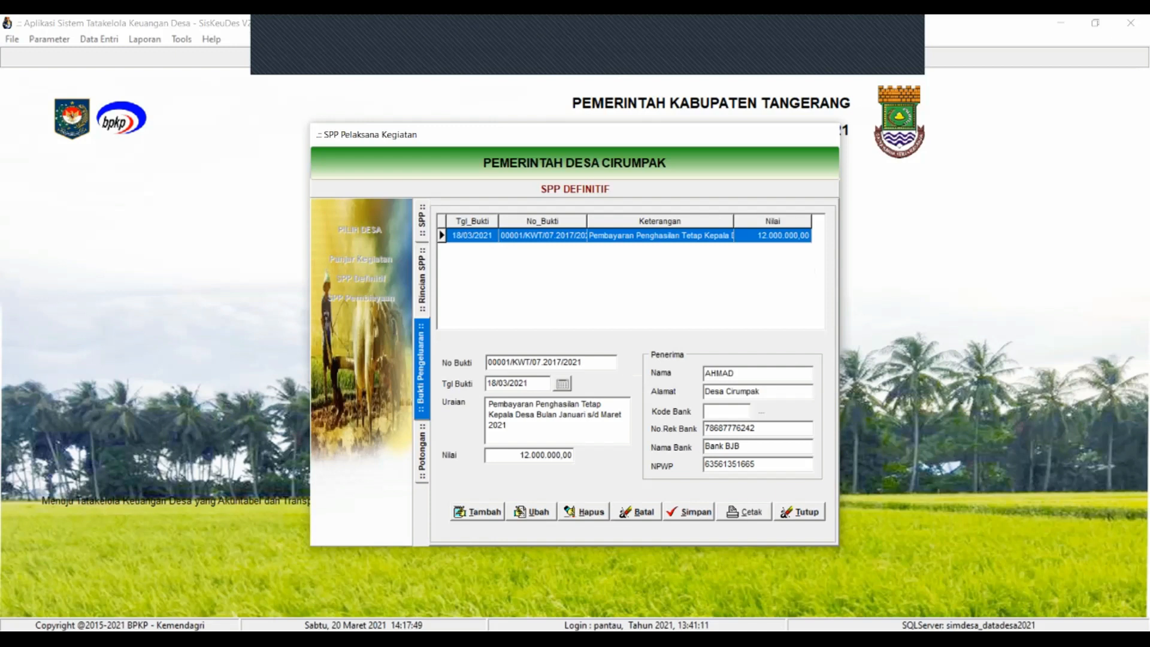
Print the expenditure receipt again and bring up the SPP print choices
click(744, 511)
click(587, 379)
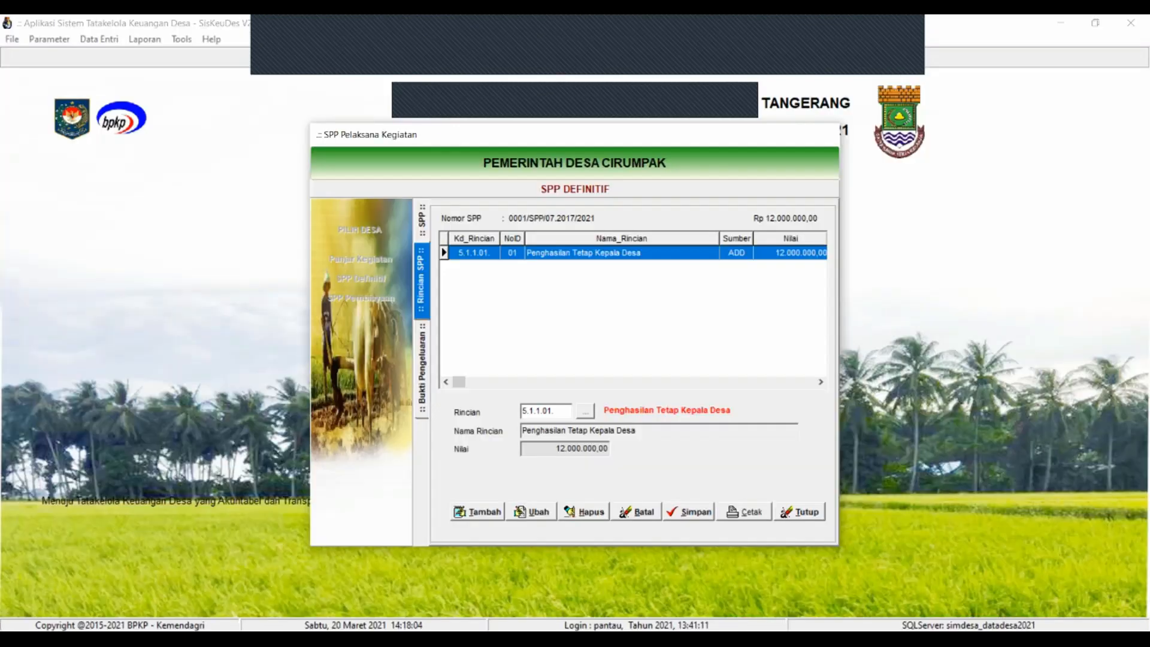
click(744, 512)
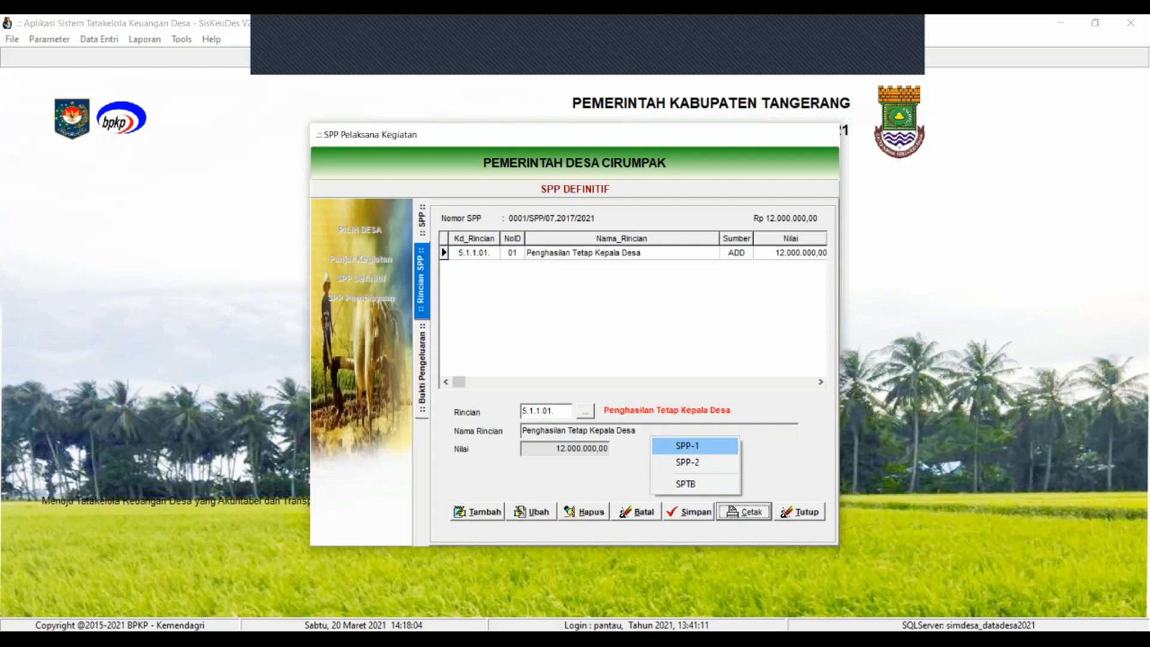
Preview SPP-1, SPP-2 and the 12.000.000,00 SPTB, then return to Bukti Pengeluaran
click(687, 446)
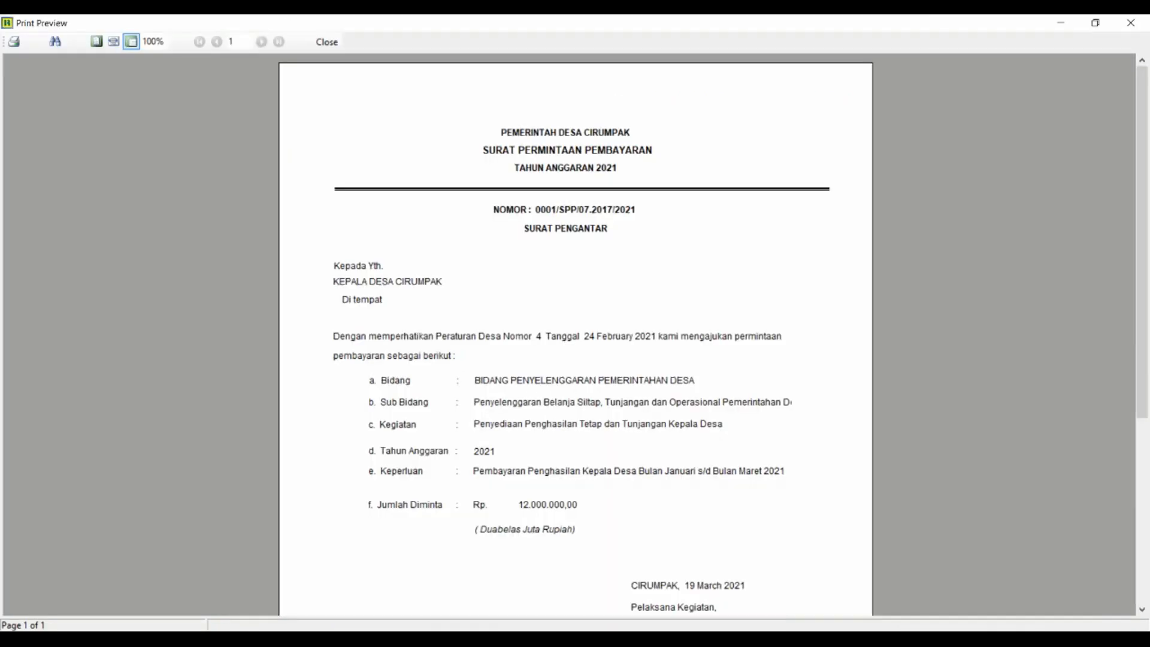
key(Escape)
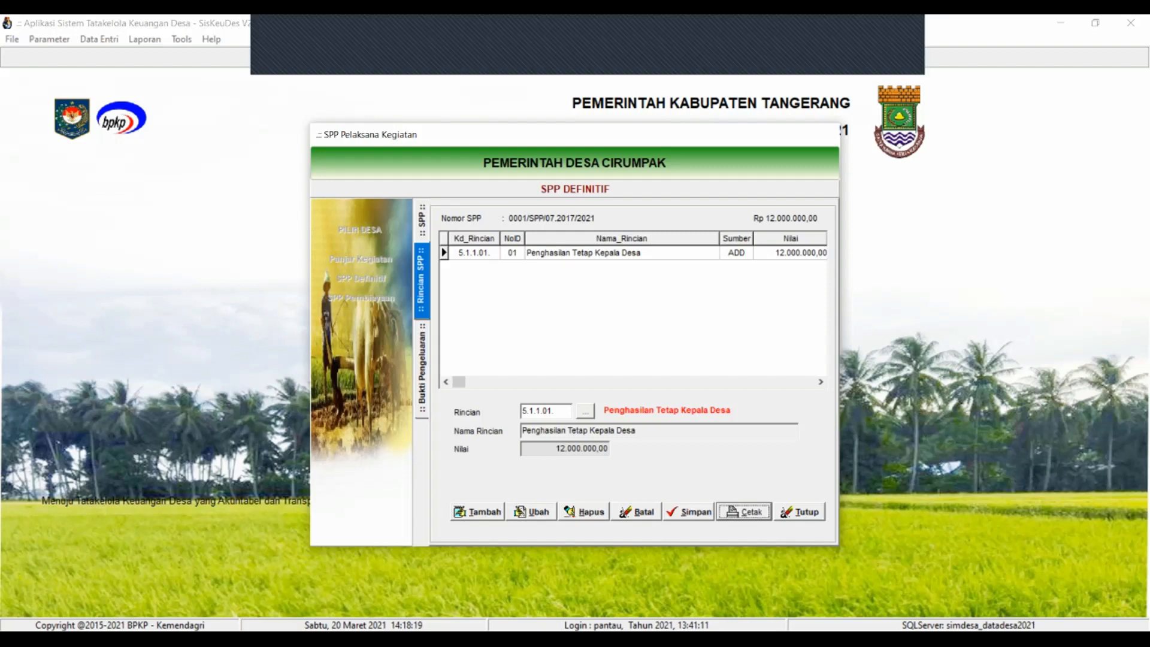
click(744, 512)
click(687, 462)
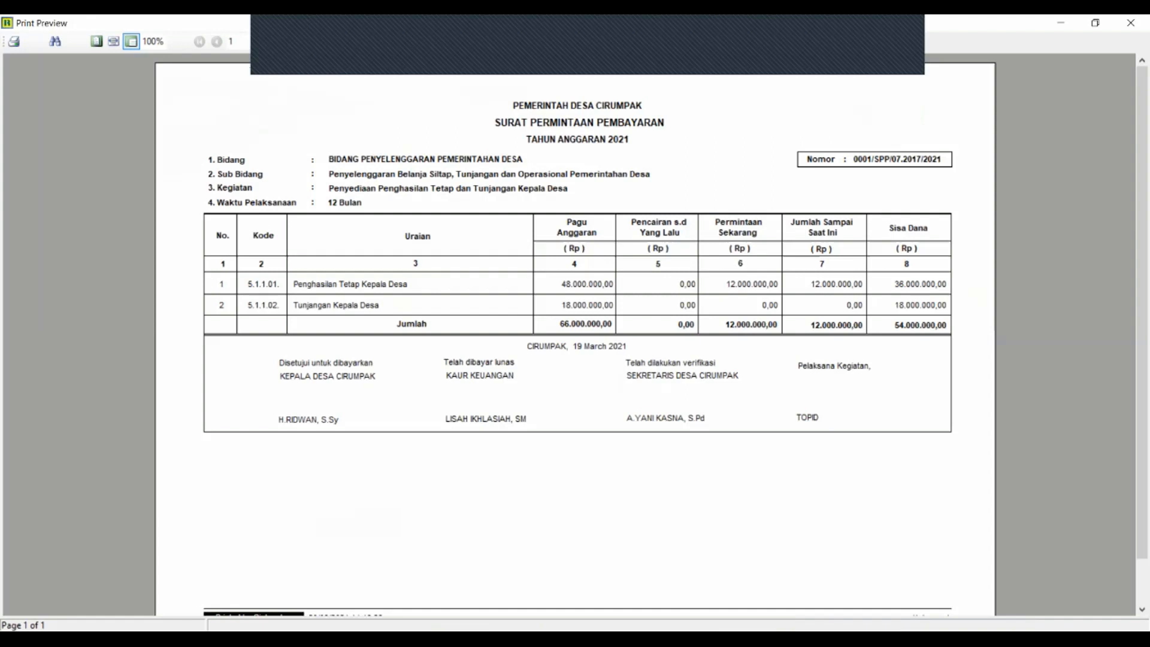
key(Escape)
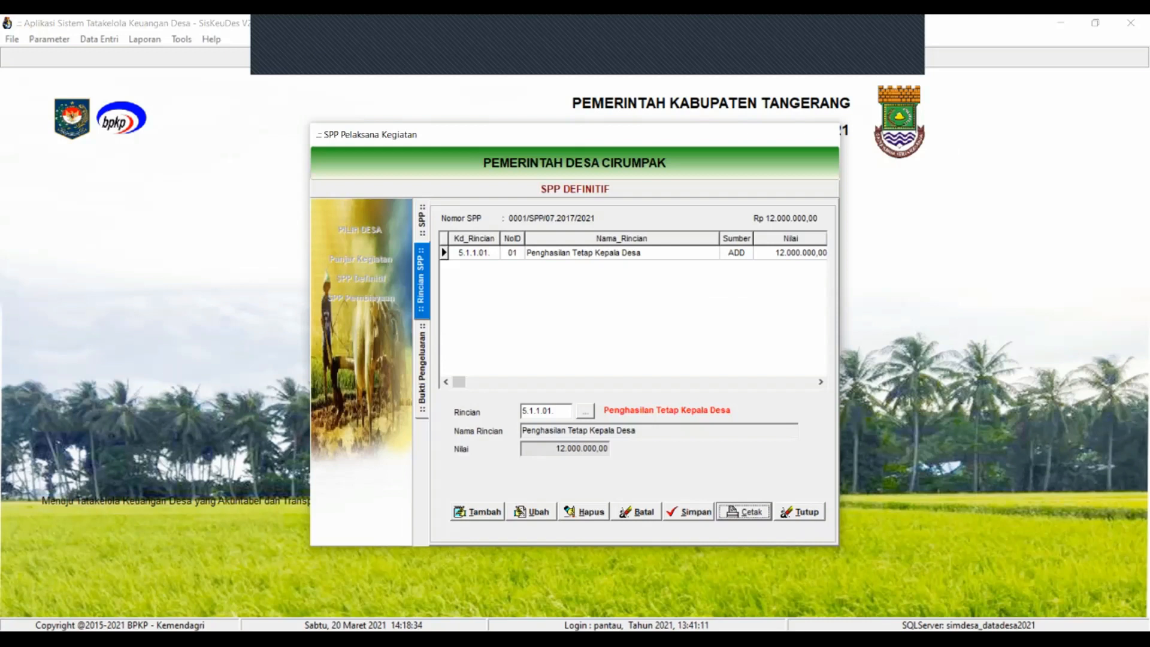
key(Return)
key(Return)
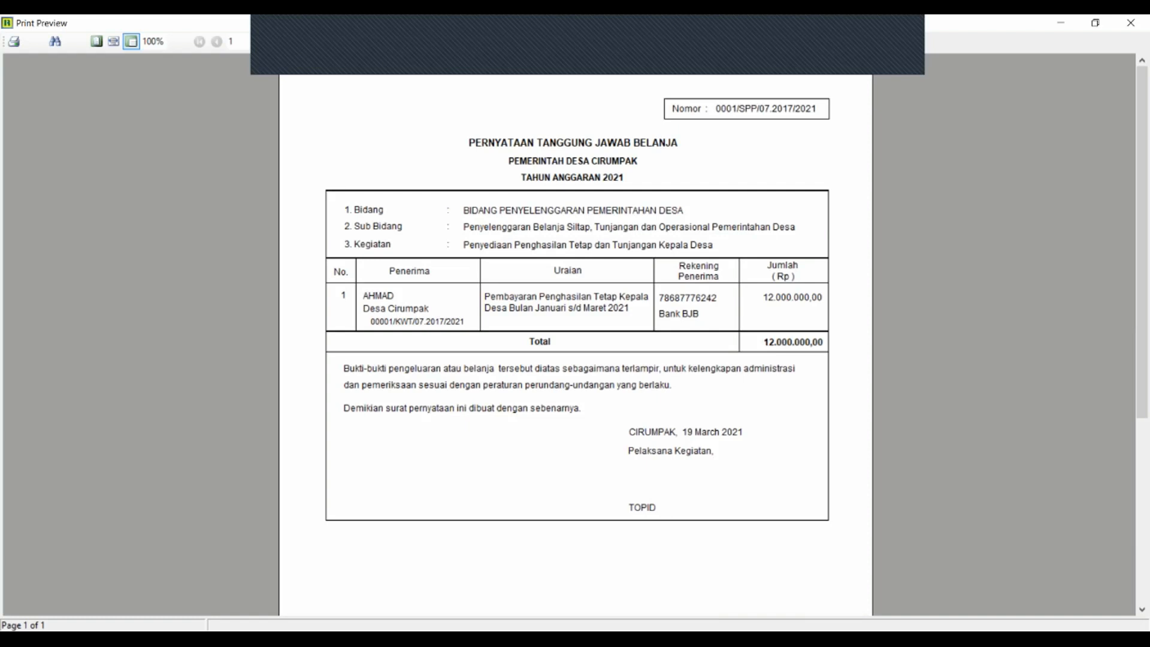
key(Escape)
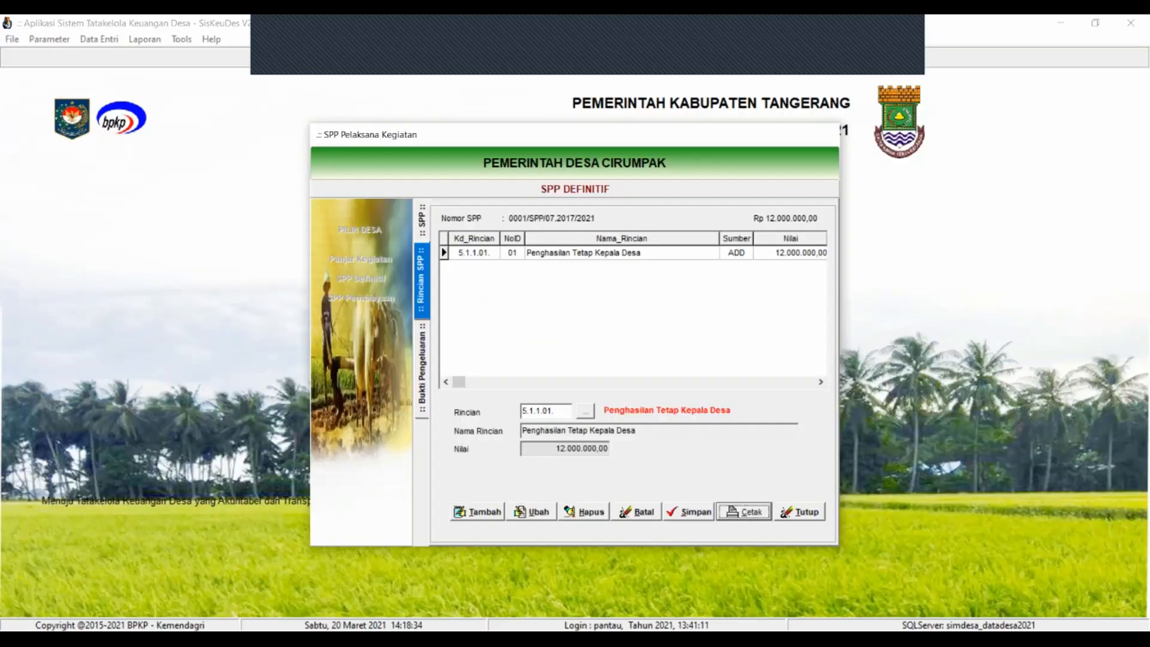
key(ctrl+Tab)
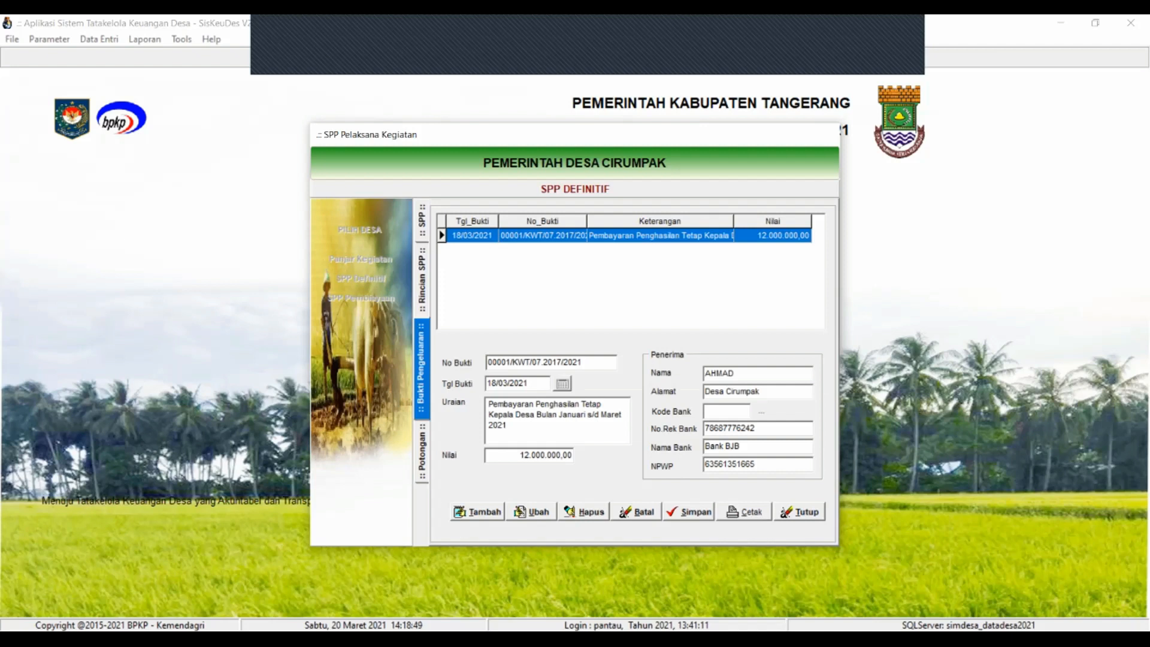
Preview receipt 00001/KWT/07.2017/2021 again, then list the SPP-1/SPP-2/SPTB print choices in Rincian SPP
key(alt+c)
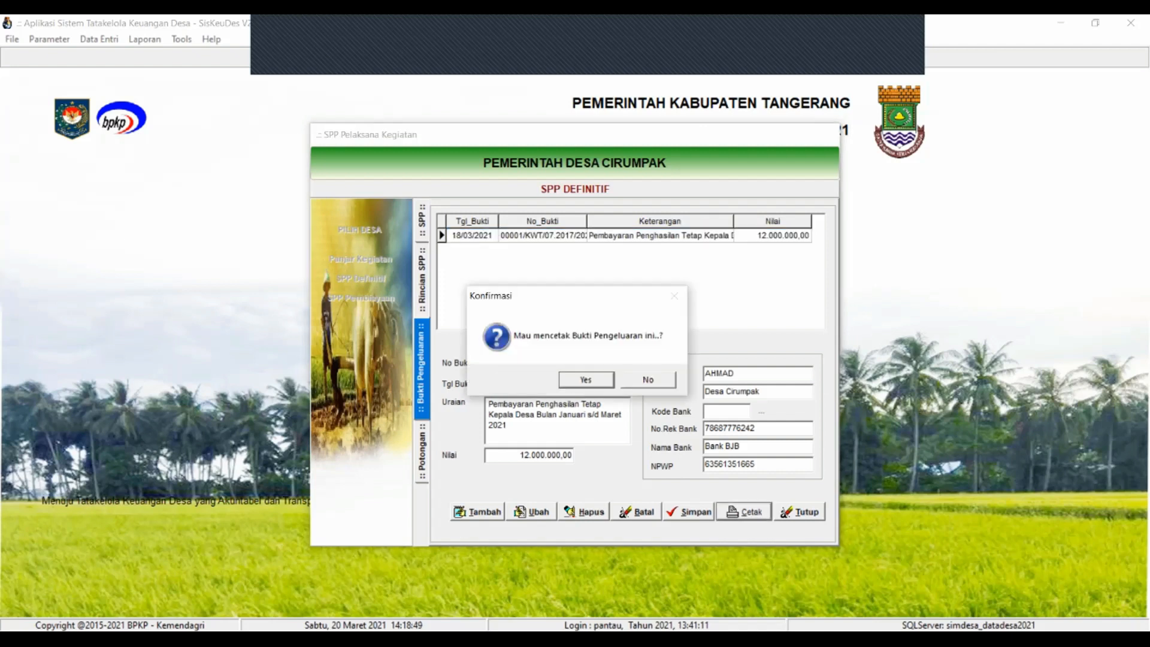
key(Return)
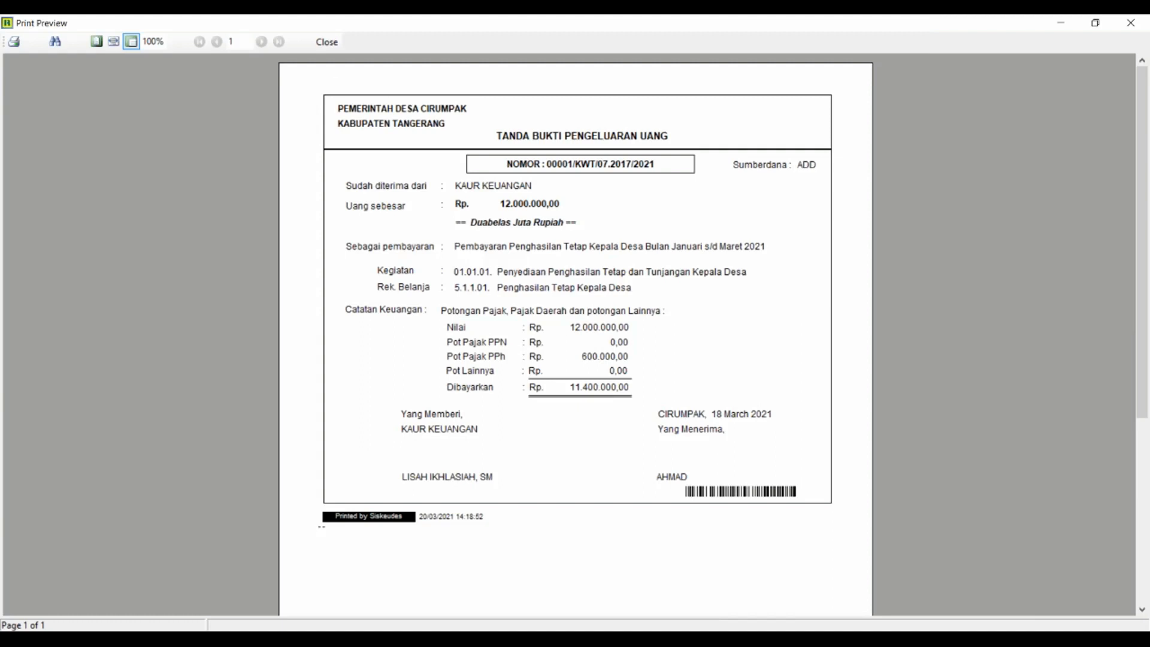
key(Escape)
click(744, 512)
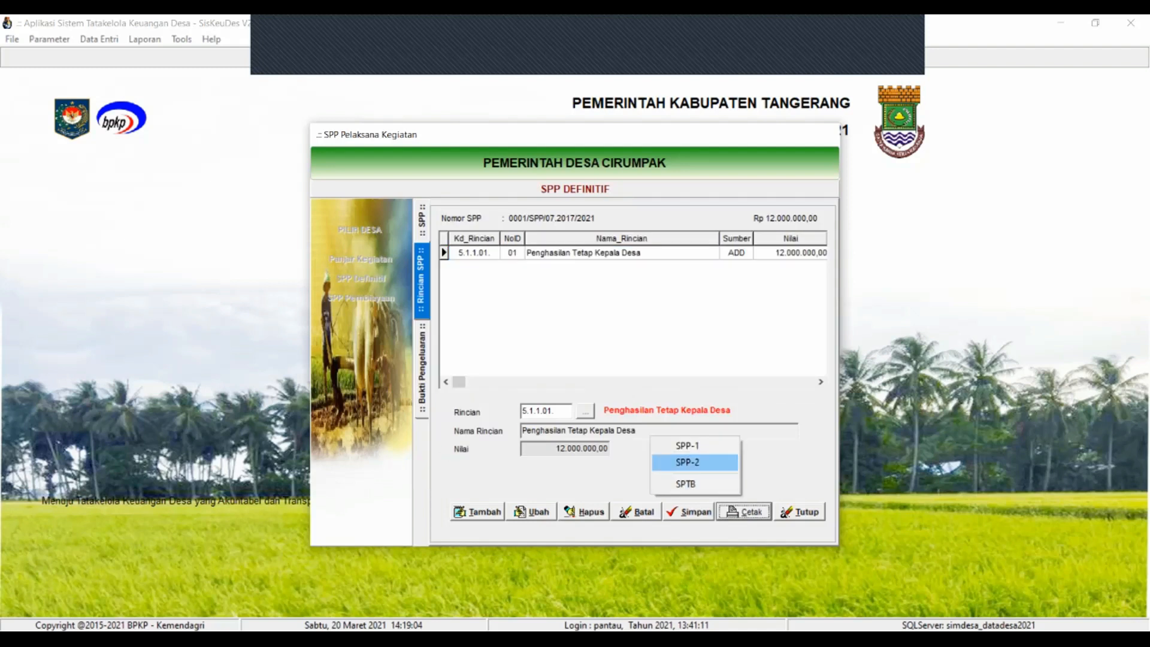
Preview the SPP-2 table for SPP 0001/SPP/07.2017/2021 totalling Rp 12.000.000,00, then close it
key(Return)
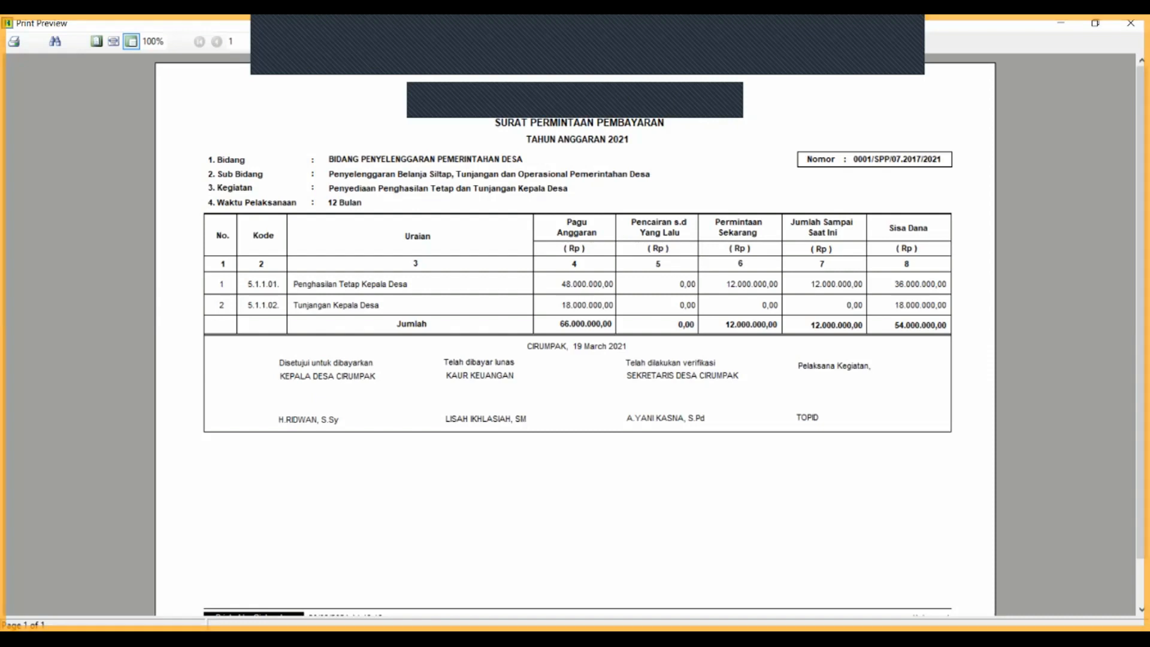
key(Escape)
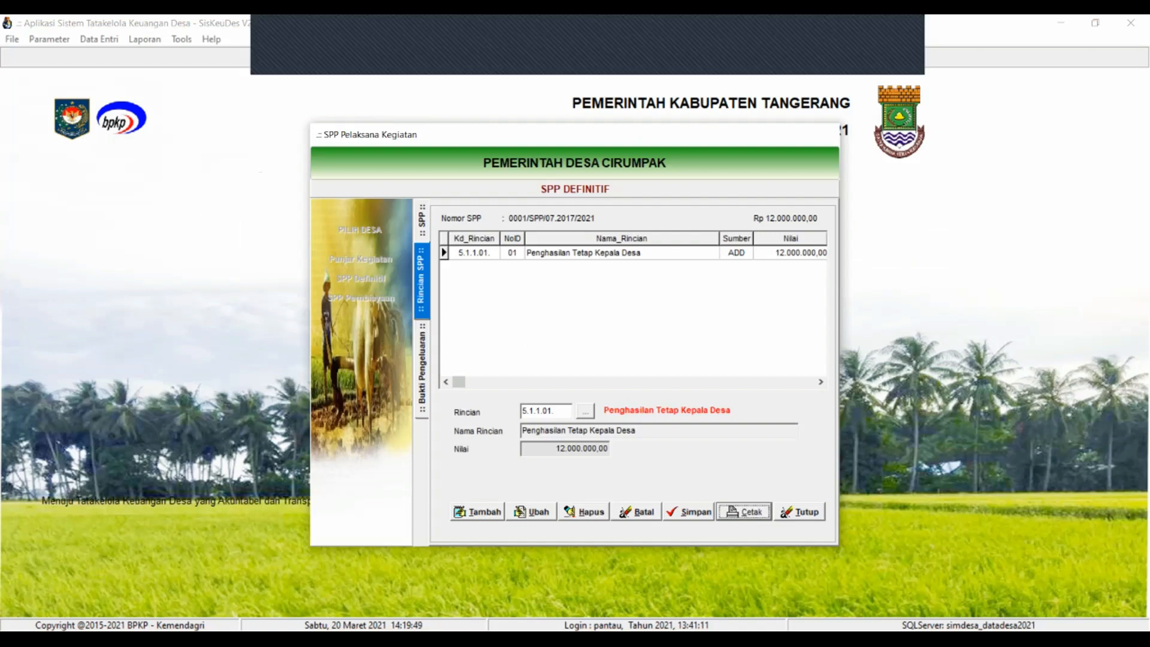
Close the SPP Definitif details and exit the SPP Pelaksana Kegiatan window
key(alt+t)
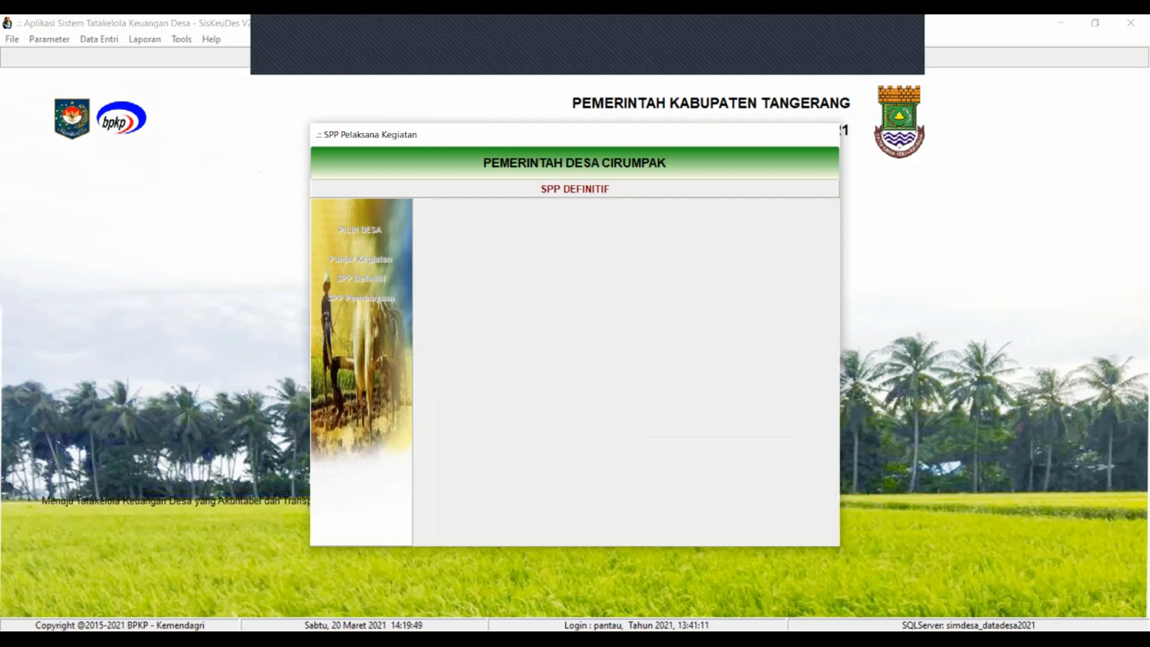
key(alt+k)
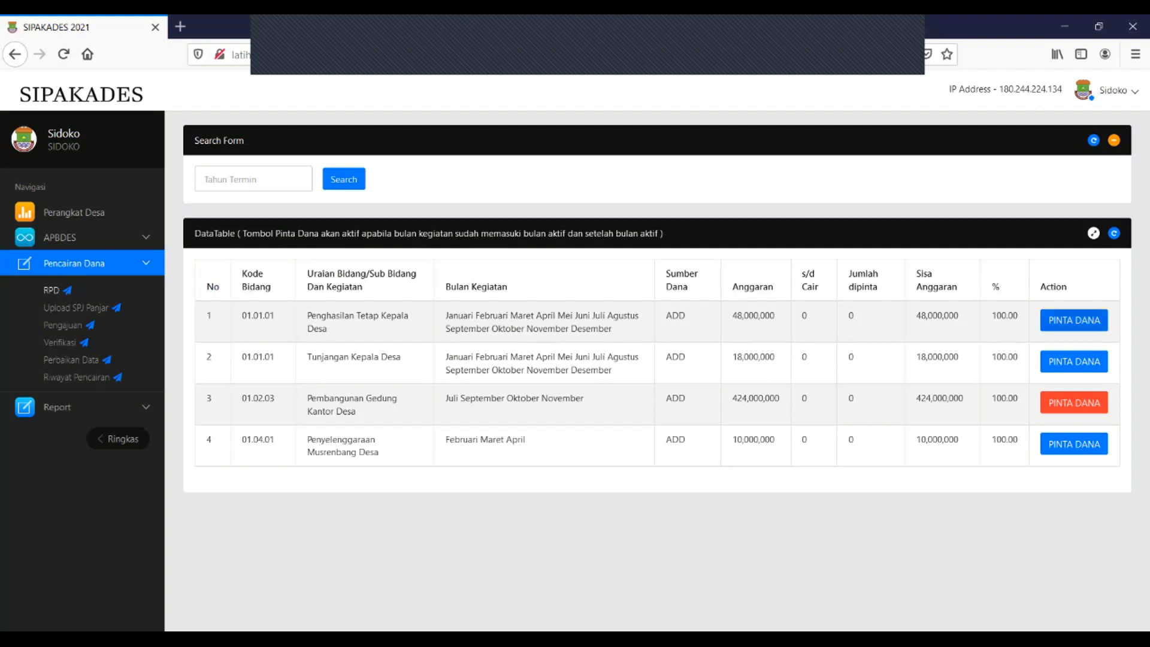
Start a Pinta Dana request for the IDR 48,000,000 Penghasilan Tetap Kepala Desa activity, keeping SPP type Definitif
click(1074, 320)
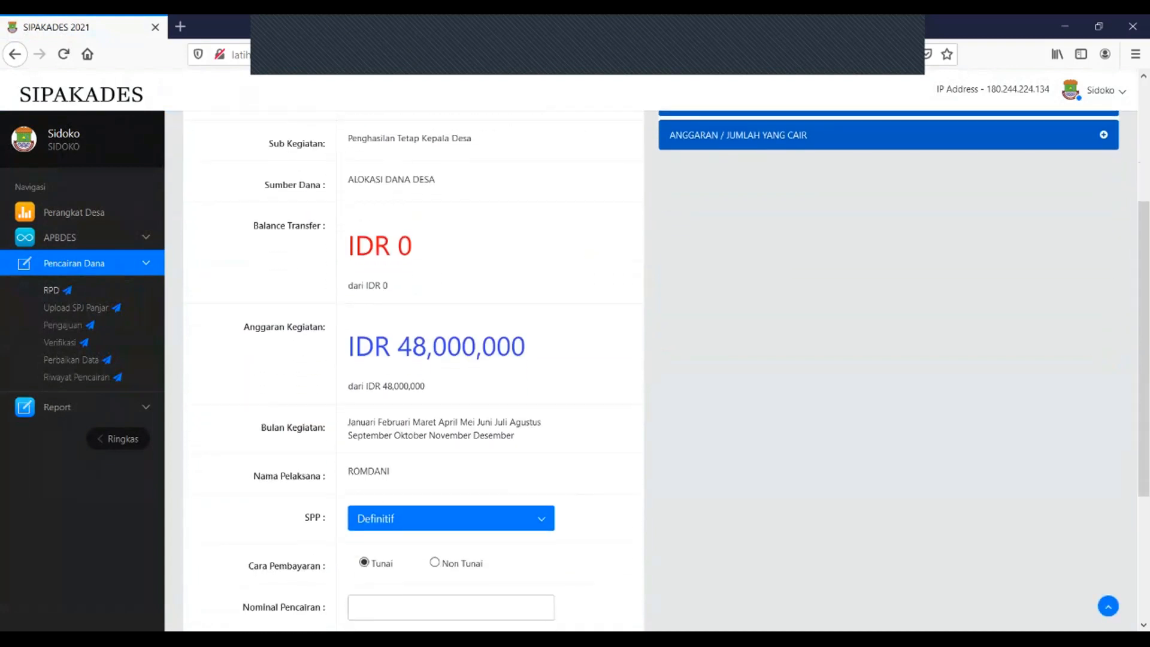
scroll(451, 302, down, 2)
scroll(451, 303, up, 4)
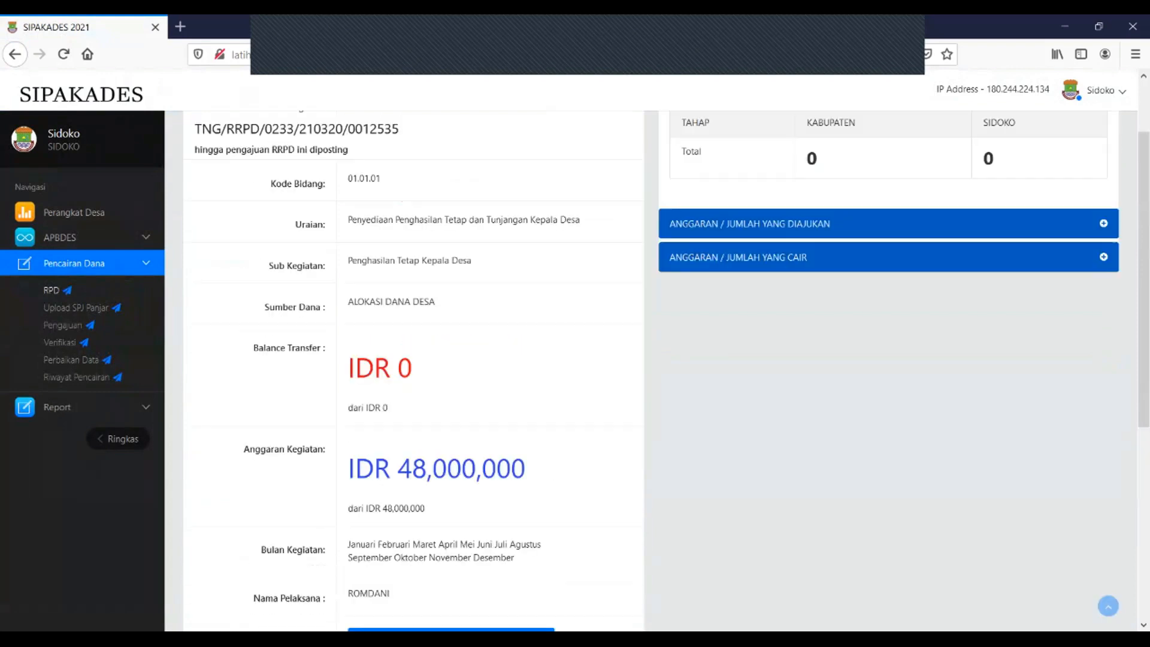
scroll(451, 303, down, 5)
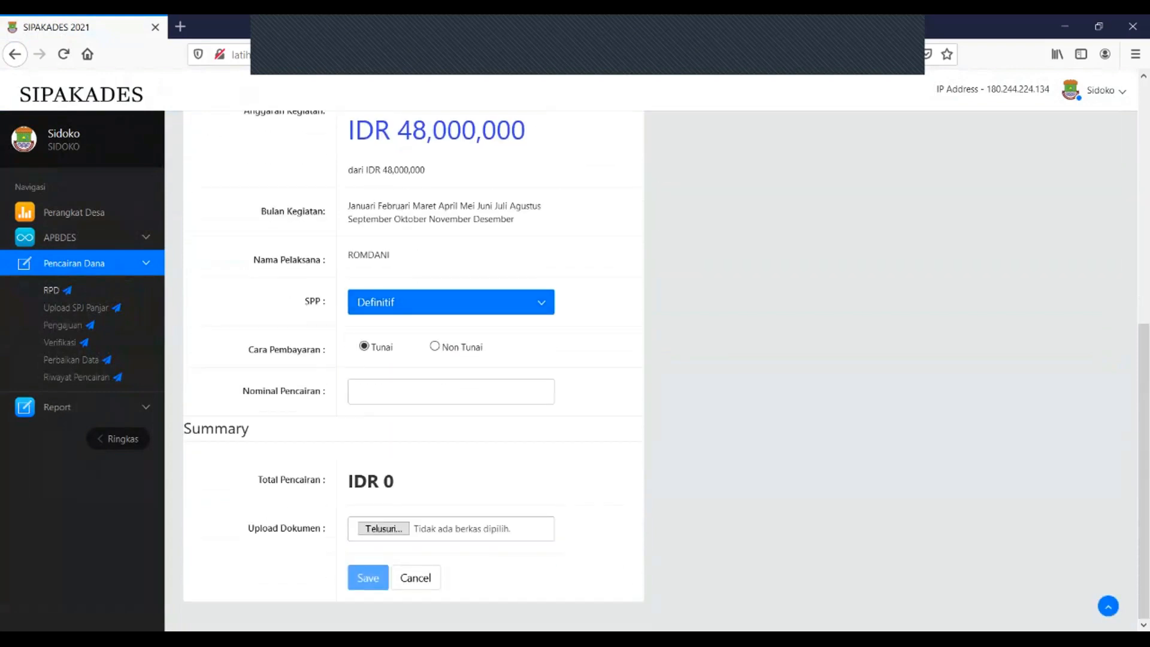
click(451, 303)
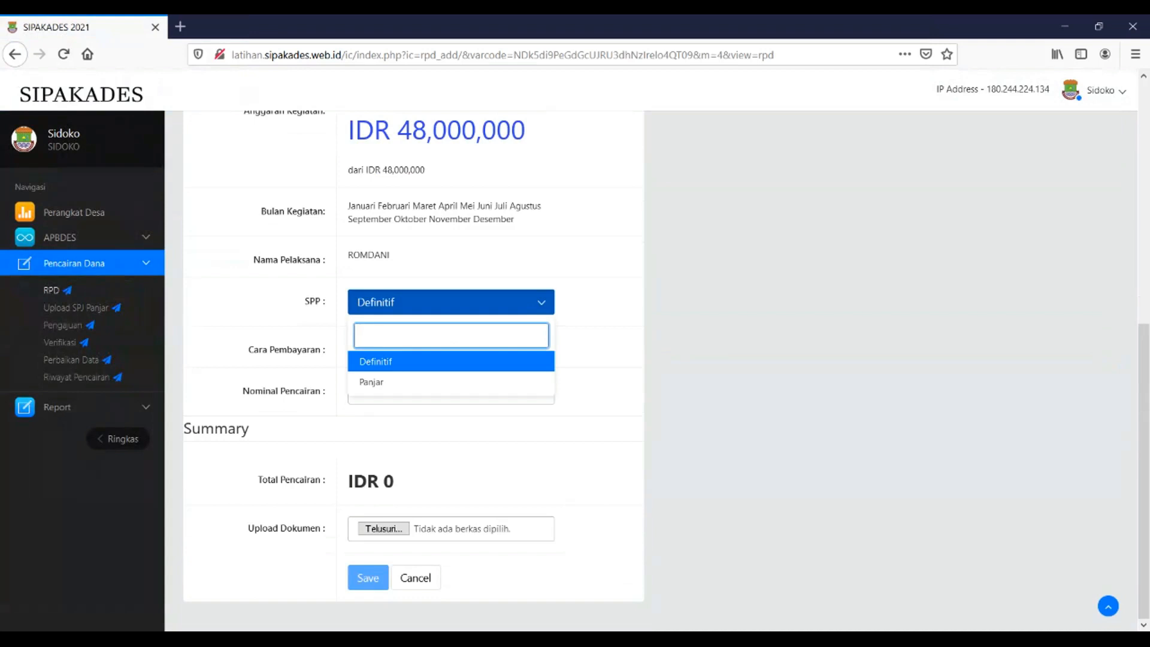
key(Down)
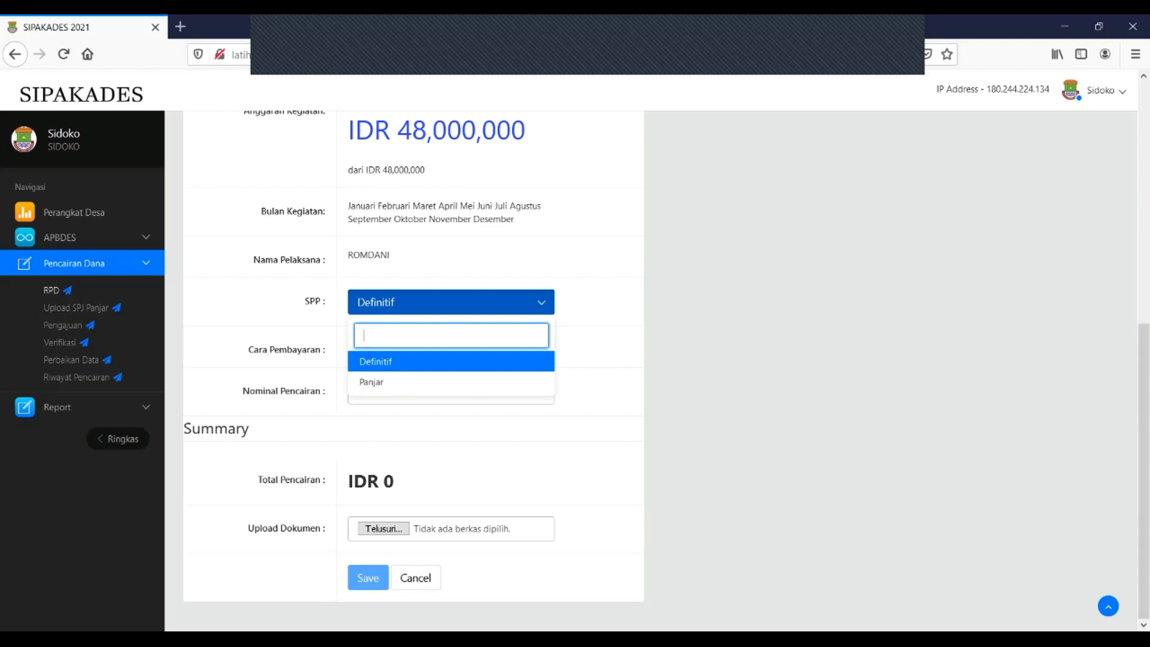
key(Return)
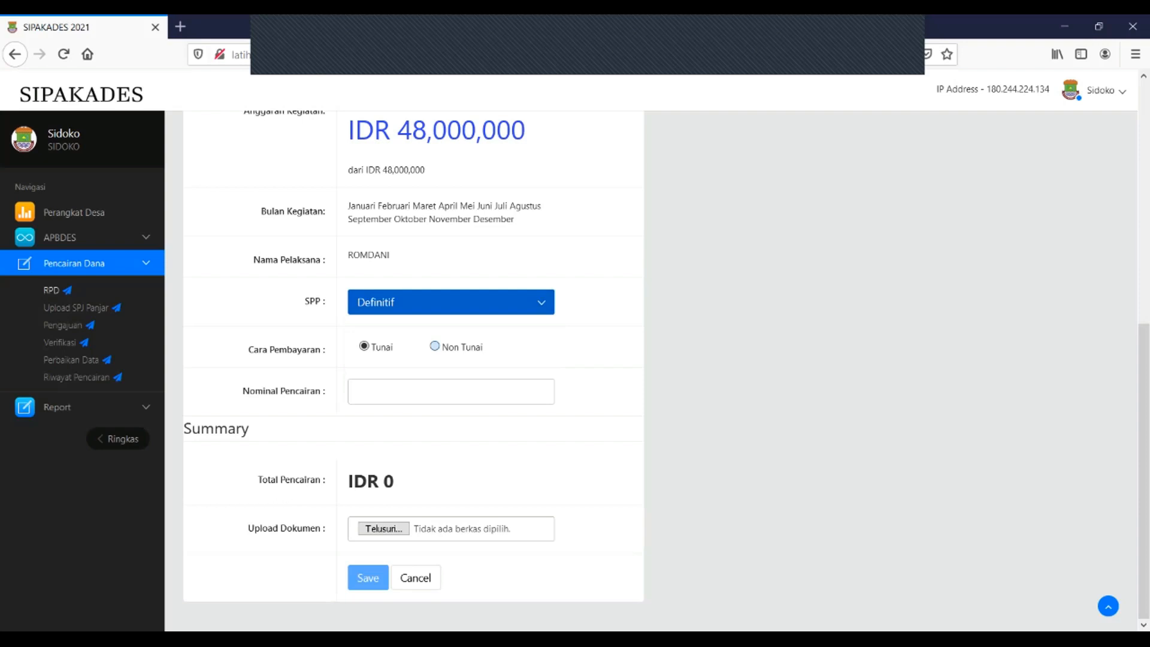
Switch payment to Non Tunai and add a recipient with their name and bank BJB BANTEN
click(435, 345)
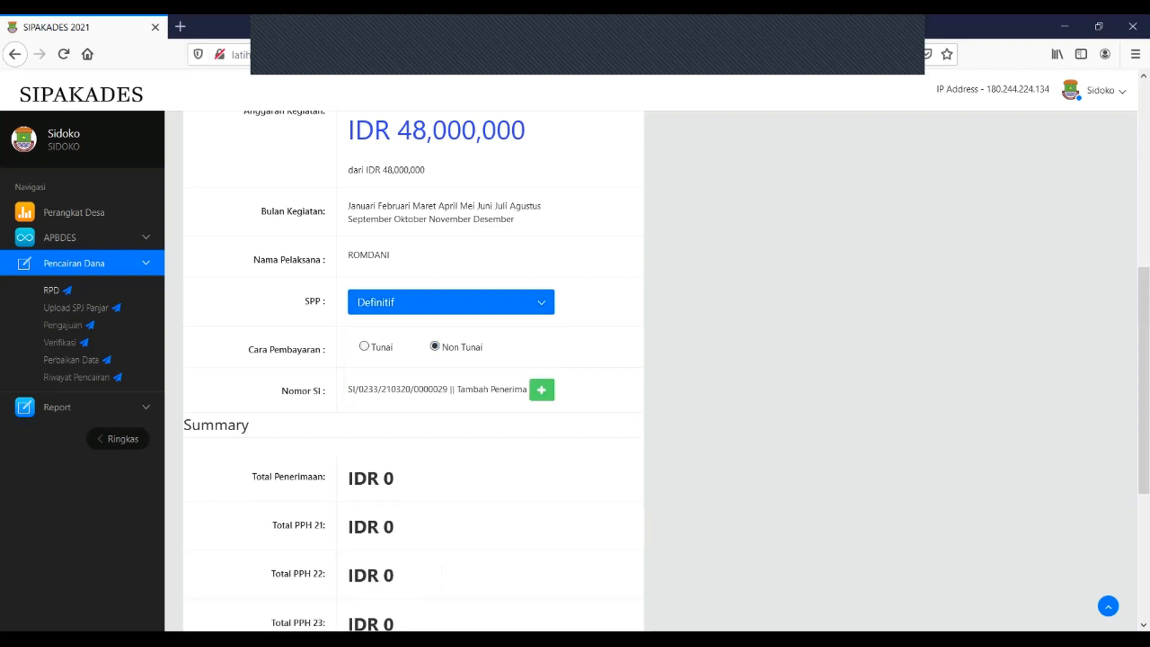
click(542, 389)
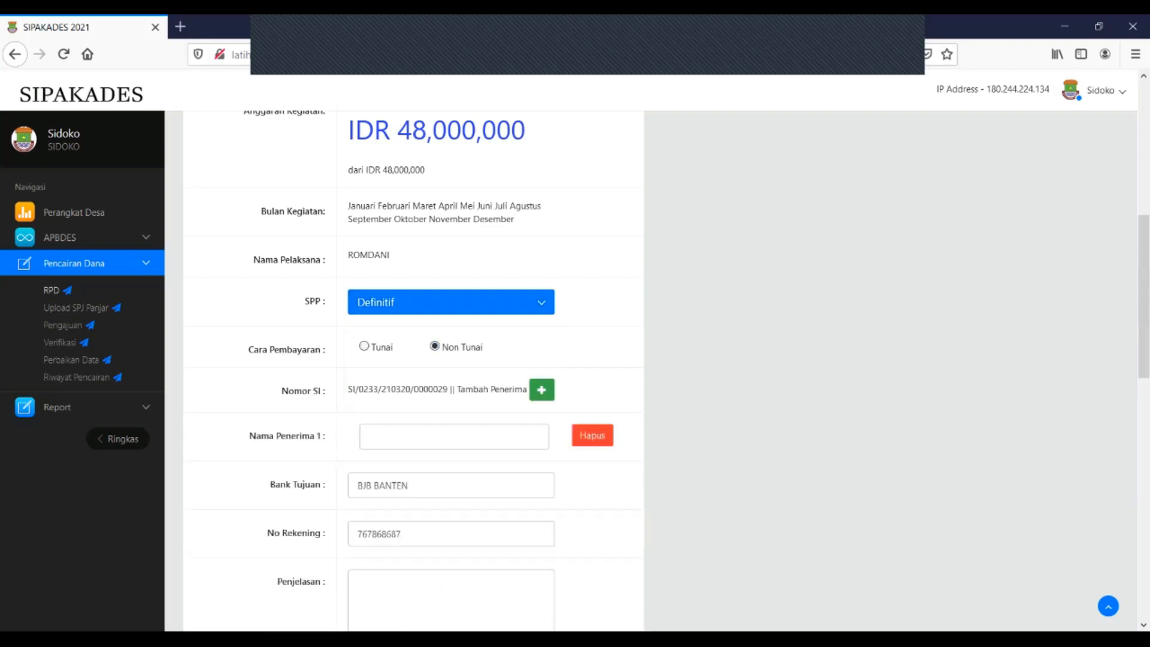
text(A)
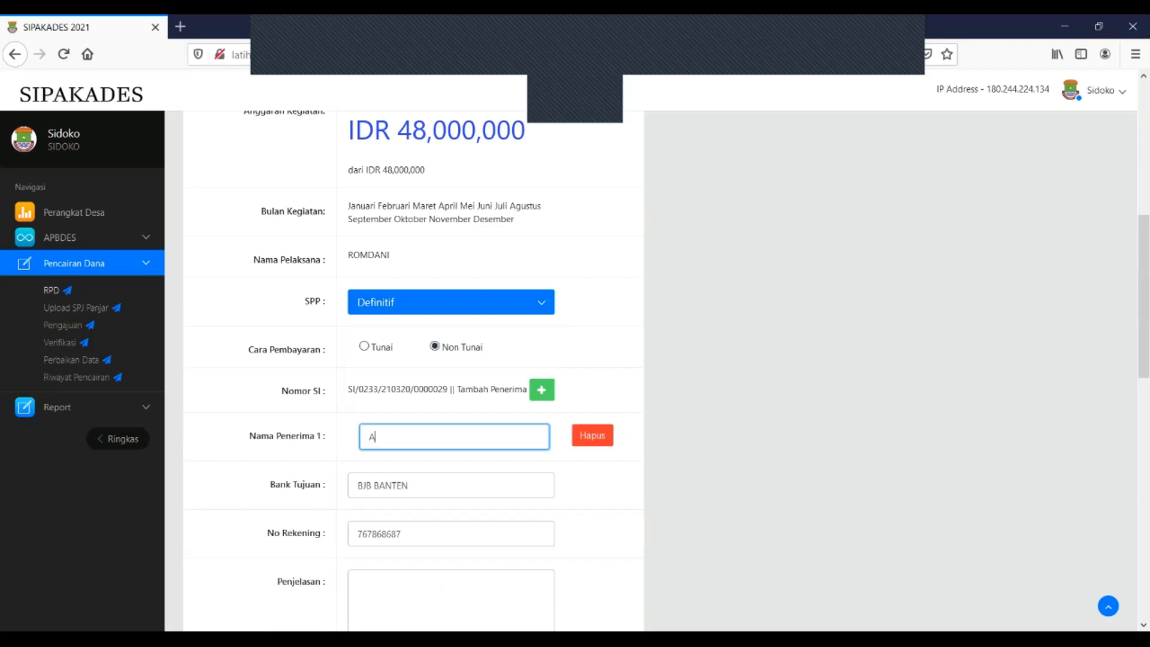
text(HMAD)
click(409, 486)
key(ctrl+a)
text(BJB B)
scroll(413, 372, down, 3)
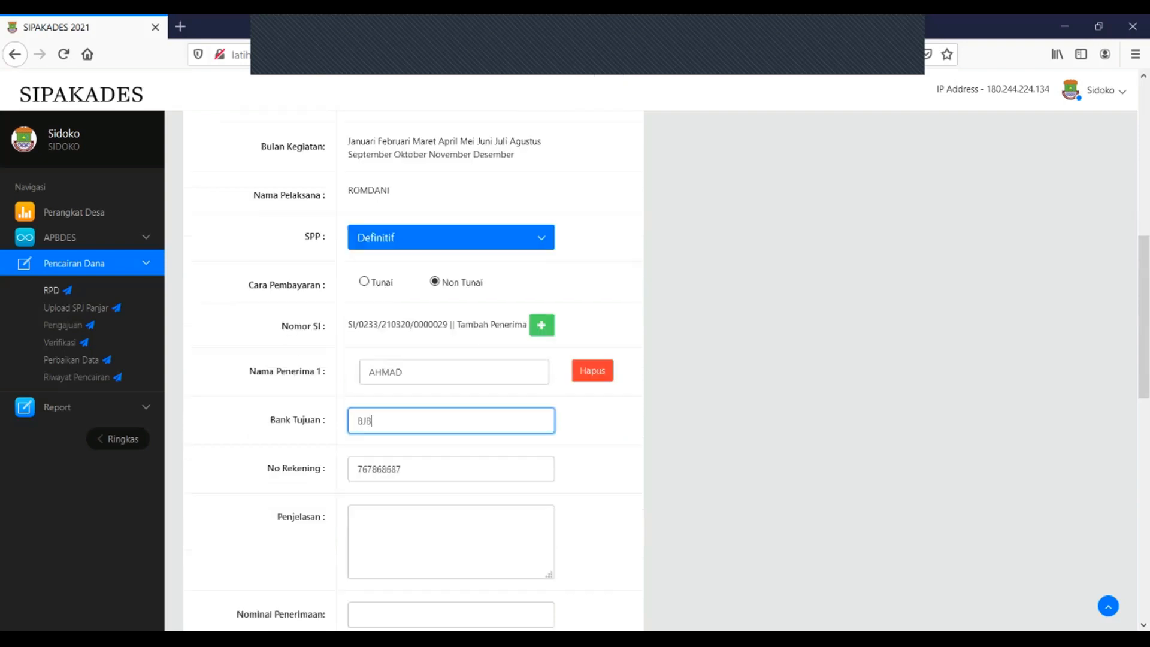
text(ANTEN)
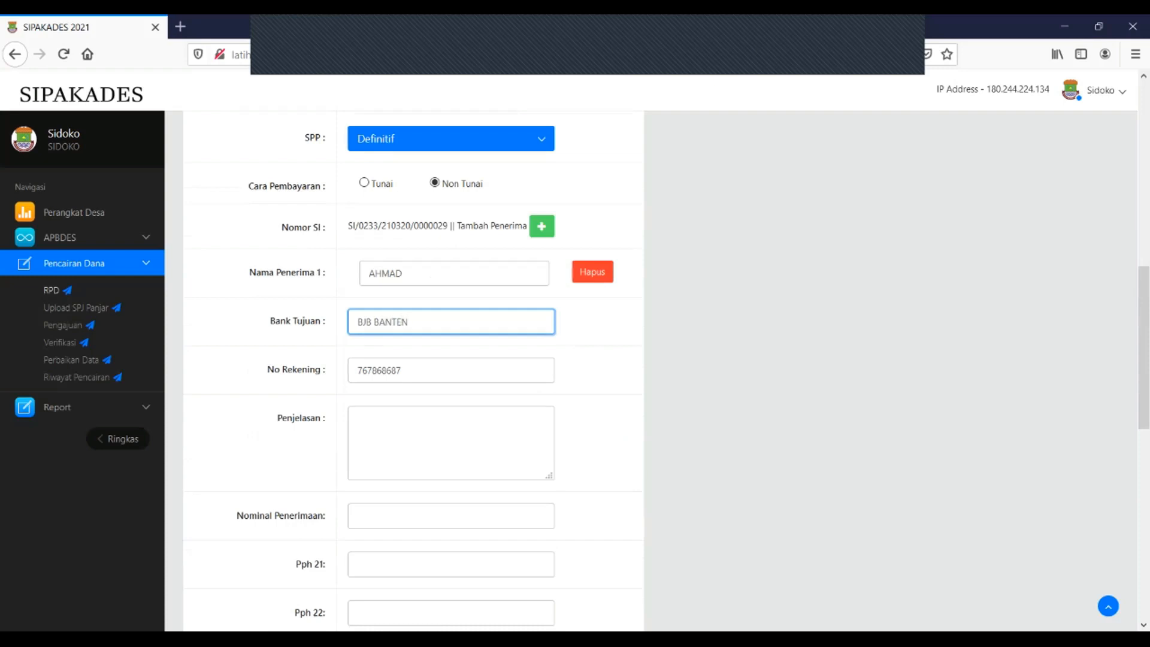
Enter the recipient's account number and description 'Pembayaran Siltap Kades Bulan Jan s/d Maret 2021'
click(413, 370)
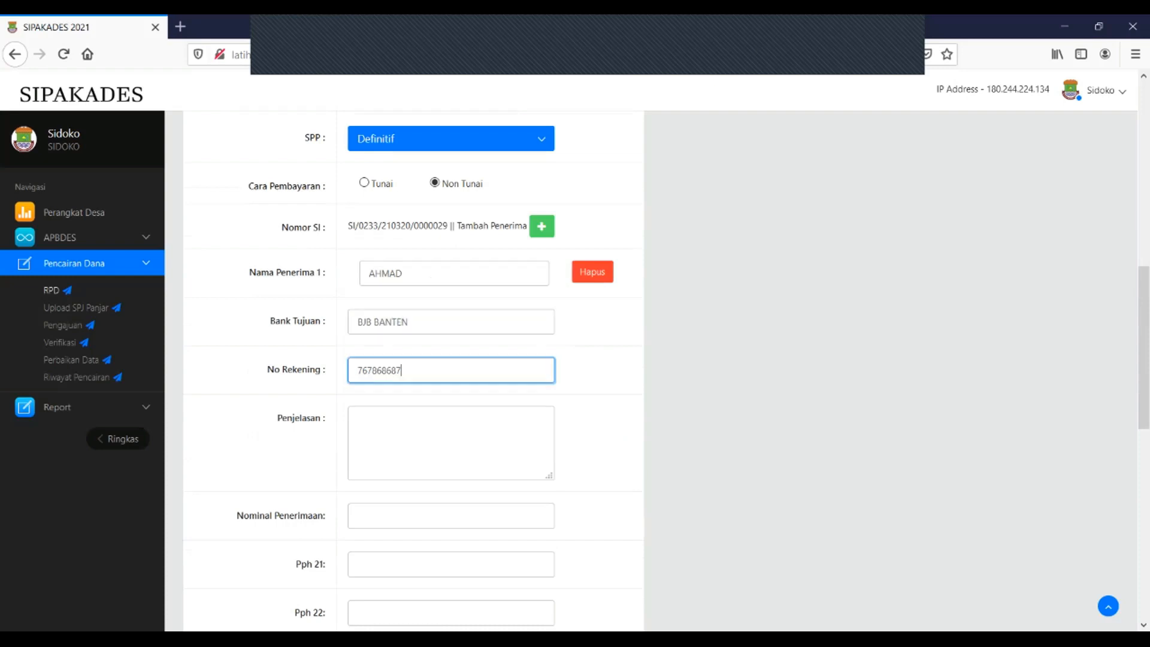
key(ctrl+a)
click(407, 428)
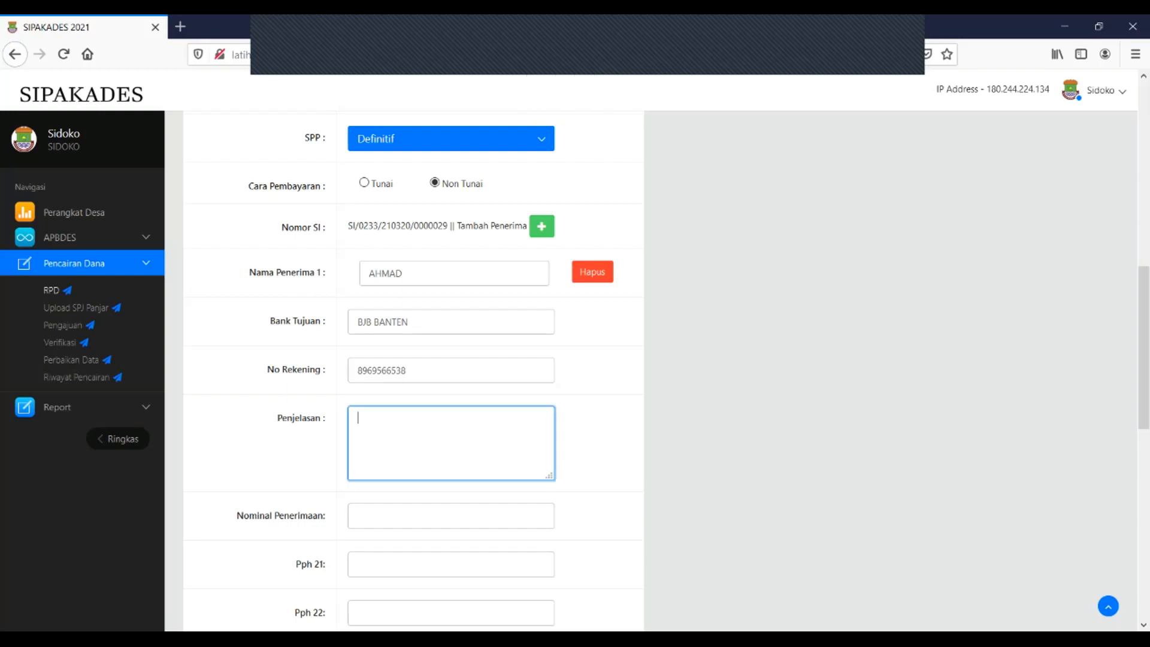
text(Pembayaran Siltap Kades Bulan Jan)
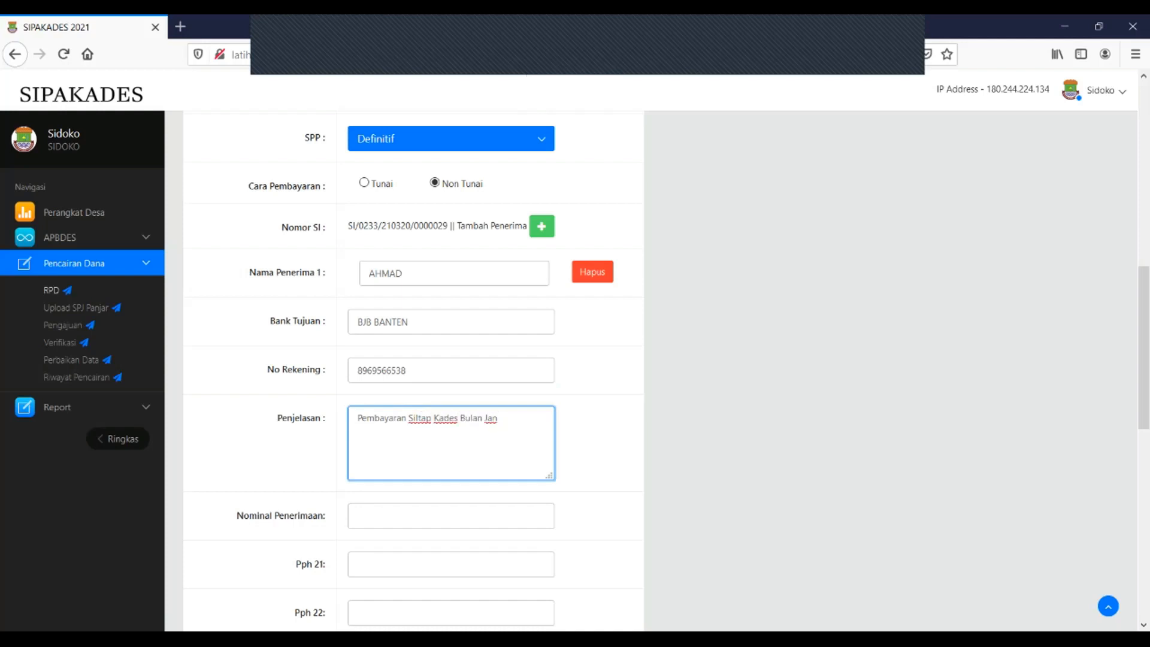
text( s/d Maret 2021)
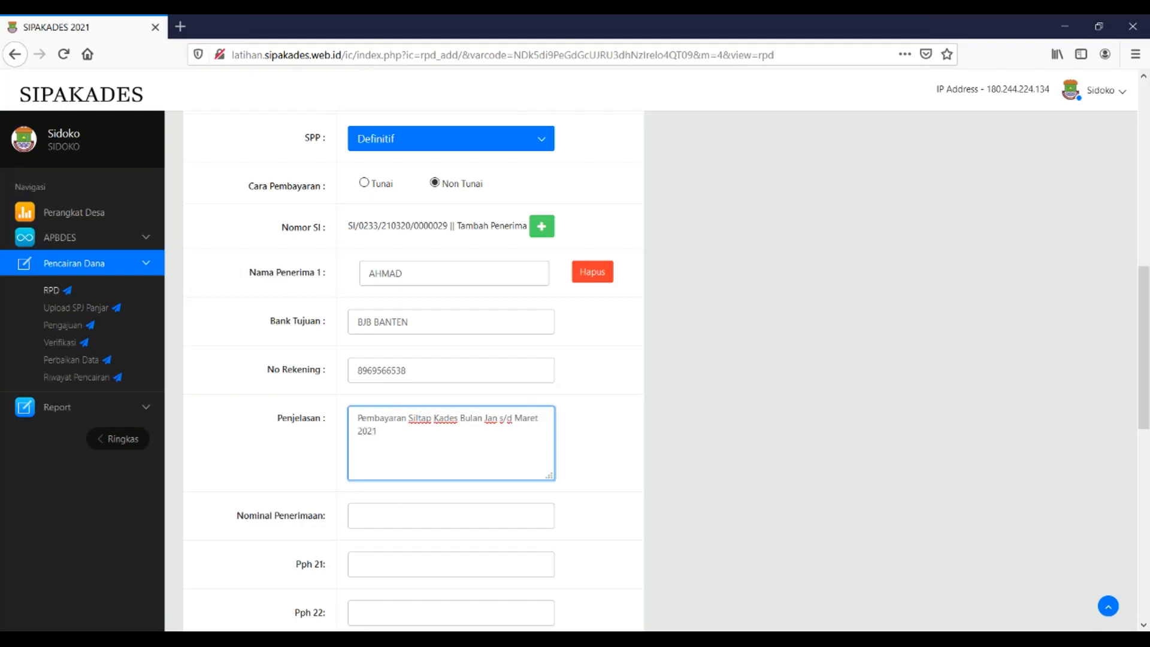
Enter 12000000 as Nominal Penerimaan and 600000 as Pph 21
scroll(413, 371, down, 2)
scroll(451, 395, down, 1)
click(451, 396)
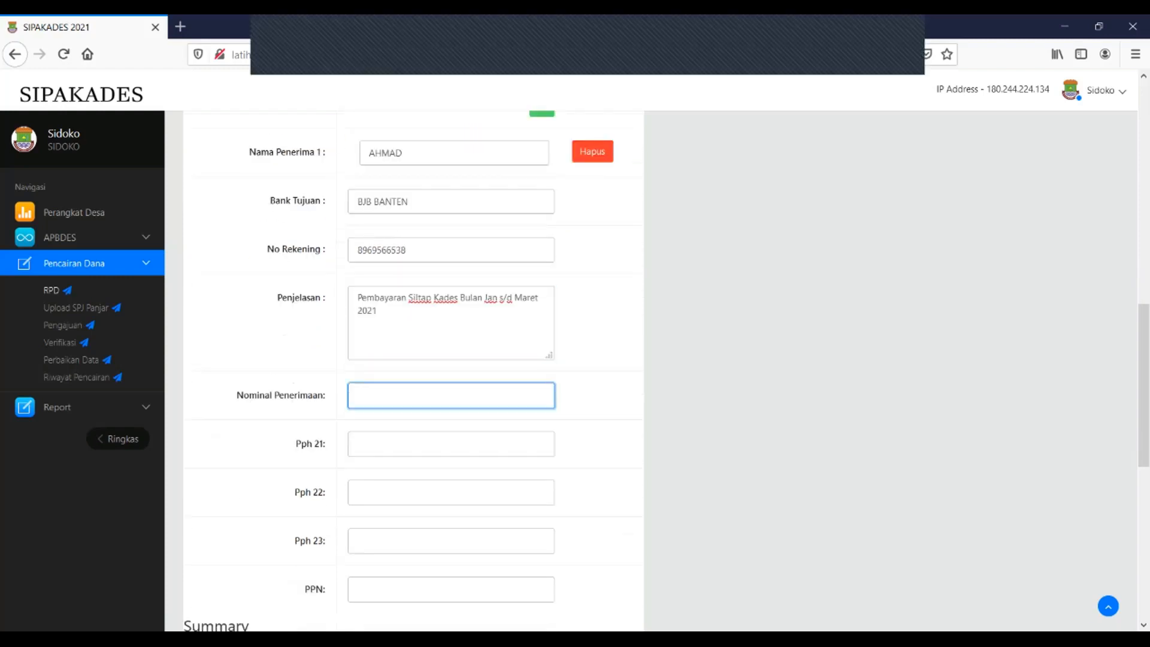
scroll(451, 371, down, 1)
scroll(414, 371, down, 2)
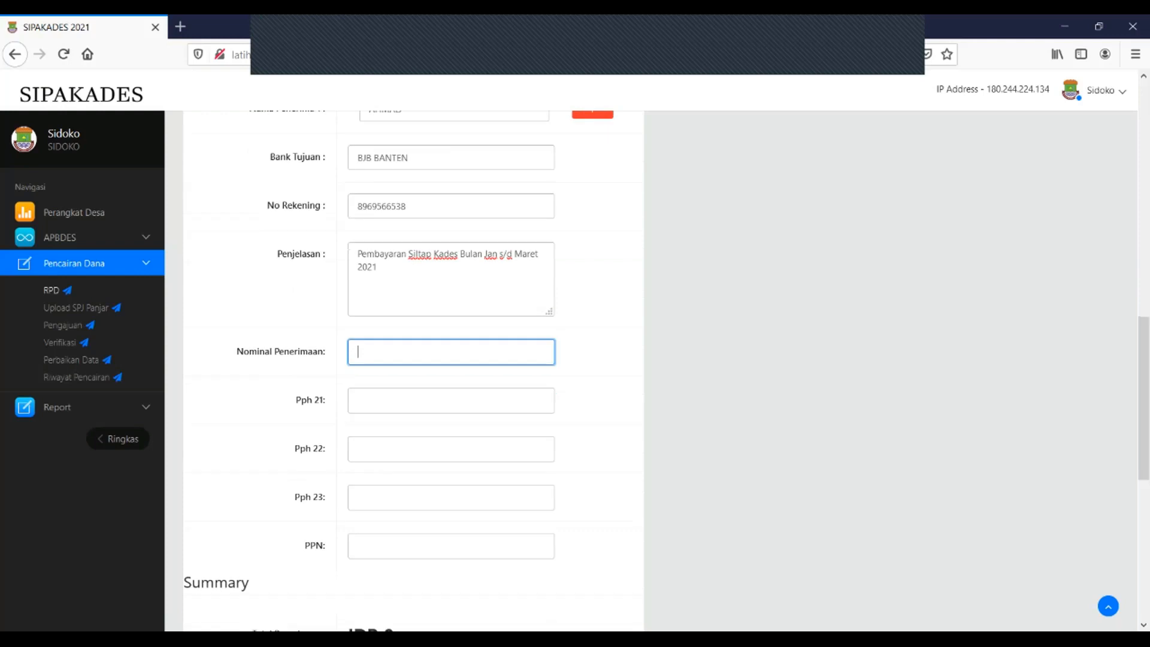
scroll(413, 372, up, 2)
text(12000000)
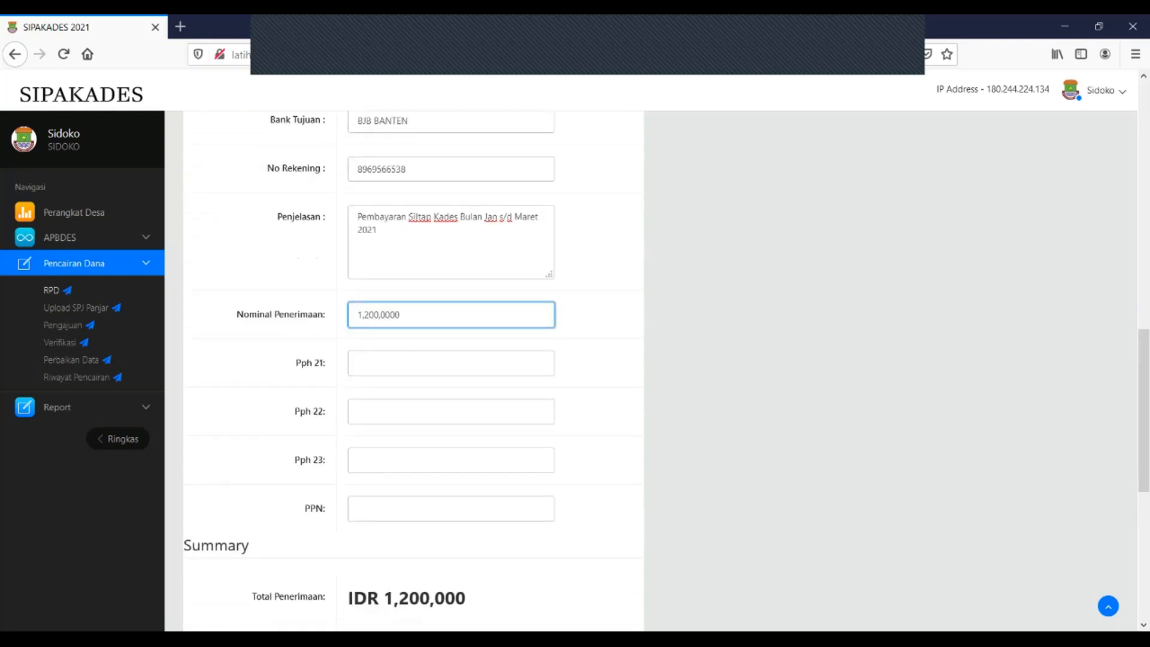
key(Tab)
text(600000)
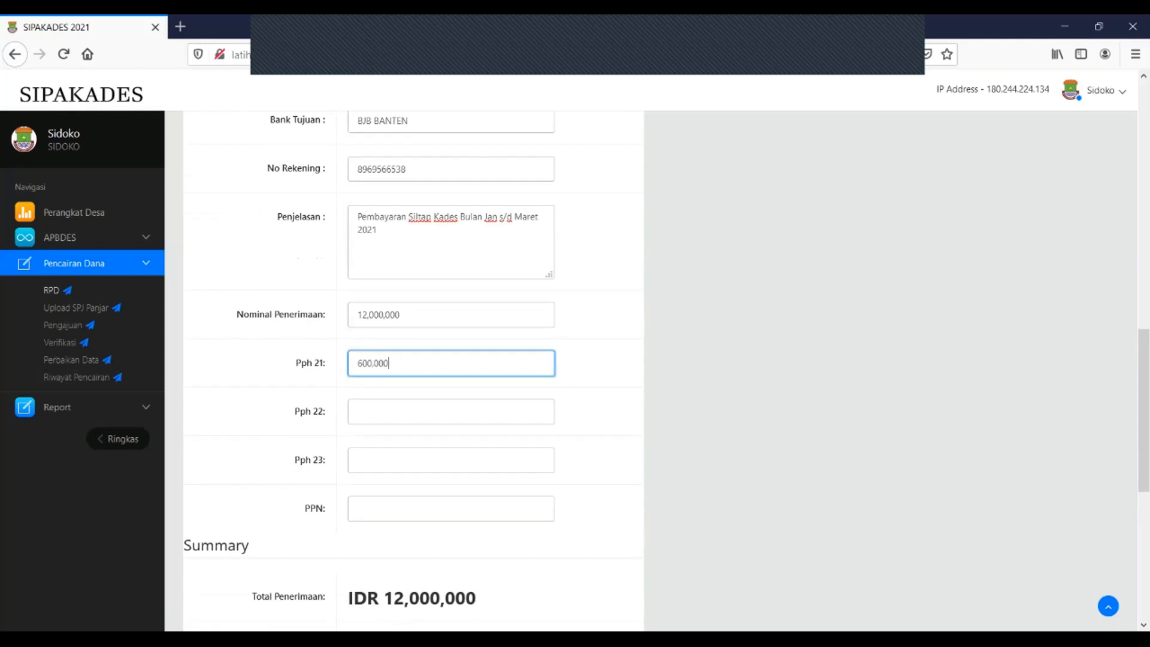
scroll(413, 371, down, 6)
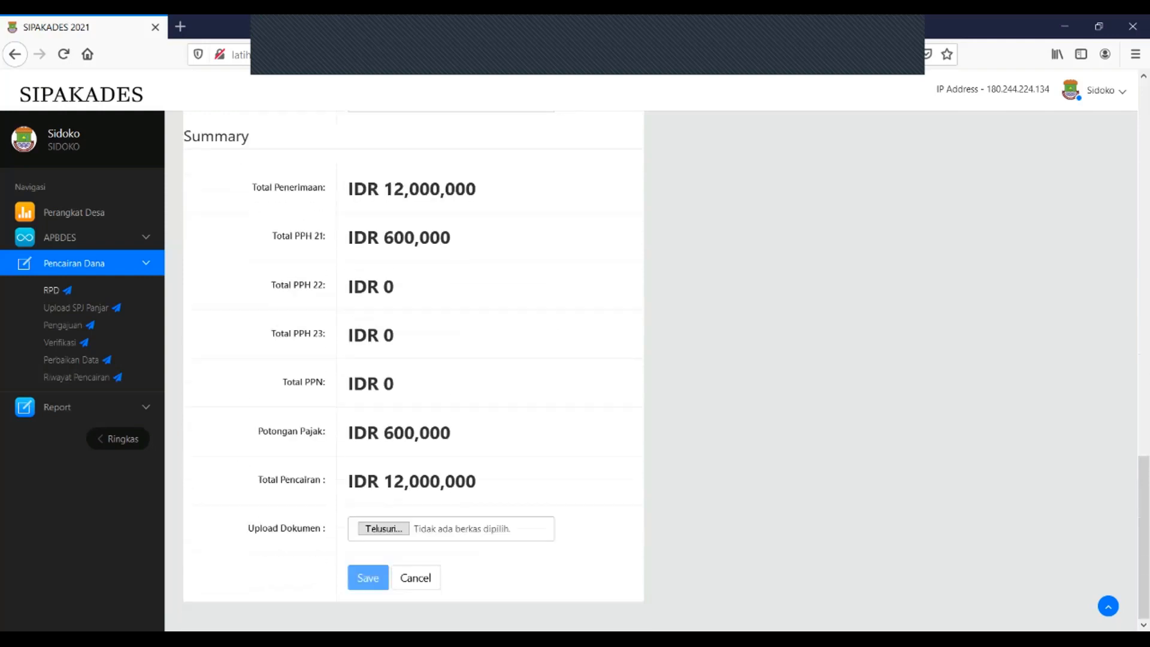
Attach SBK 2021.pdf as the upload document, then return to the Pencairan Dana list
click(384, 528)
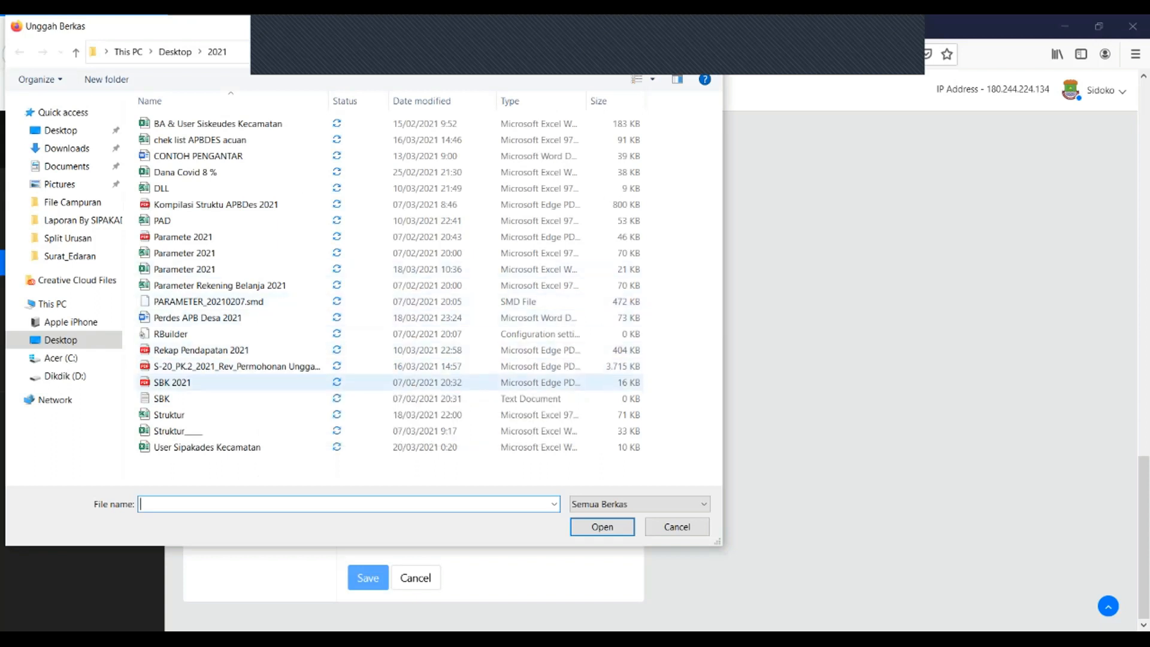
double_click(173, 382)
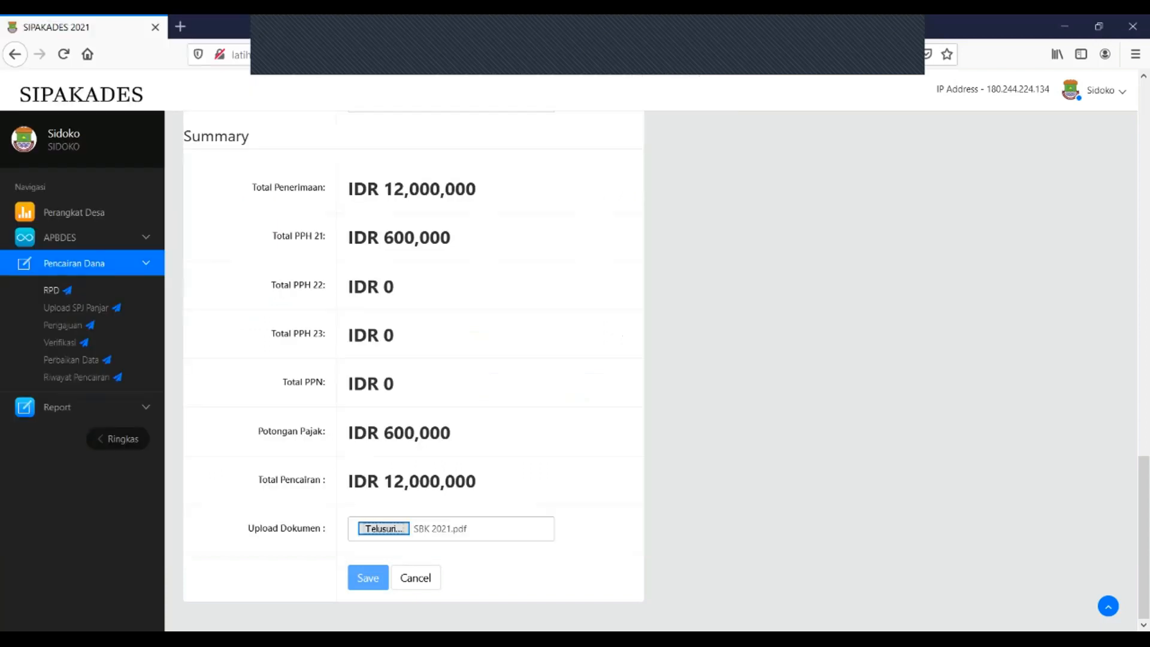
scroll(413, 359, up, 15)
scroll(413, 359, down, 12)
scroll(413, 359, up, 6)
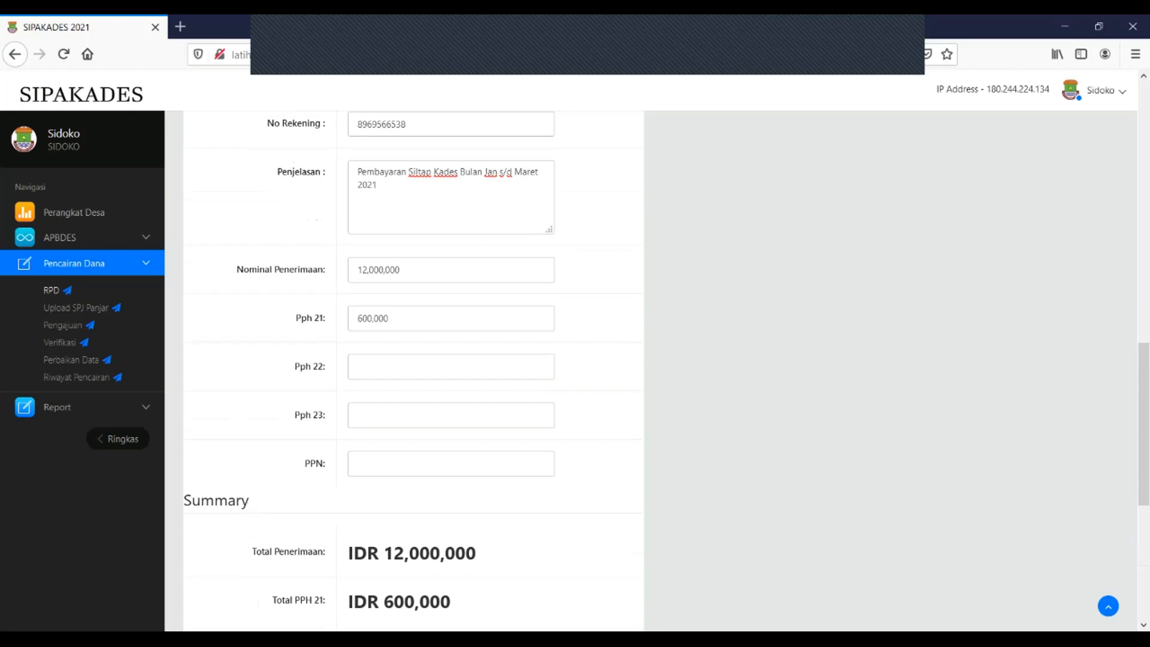
scroll(414, 360, down, 6)
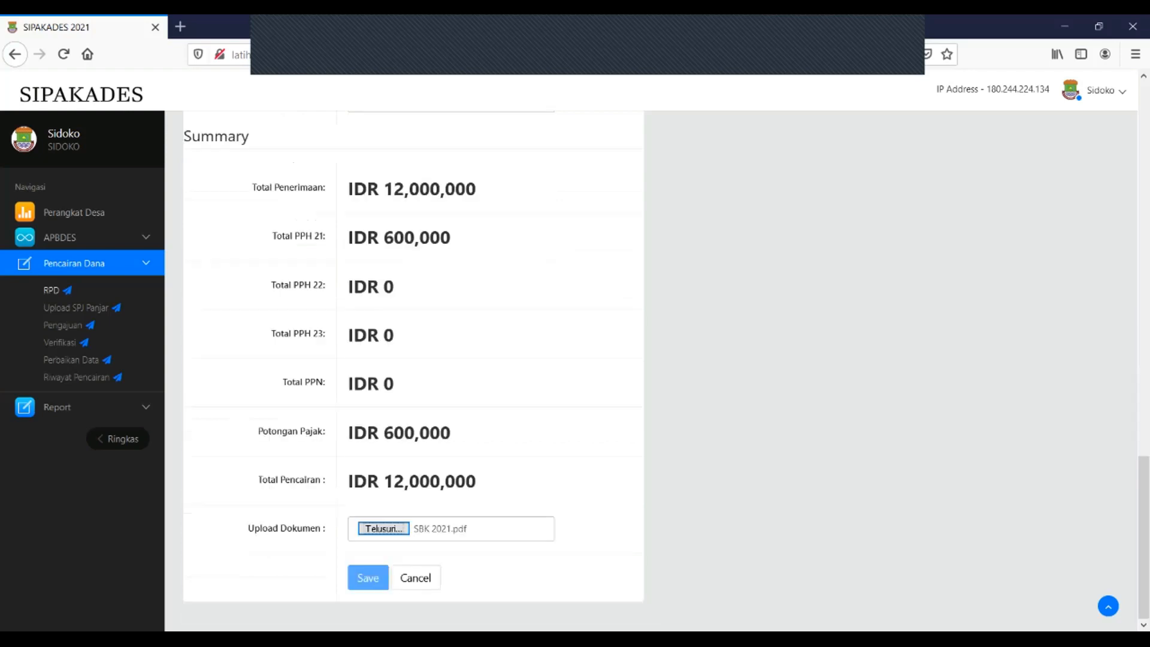
key(alt+Left)
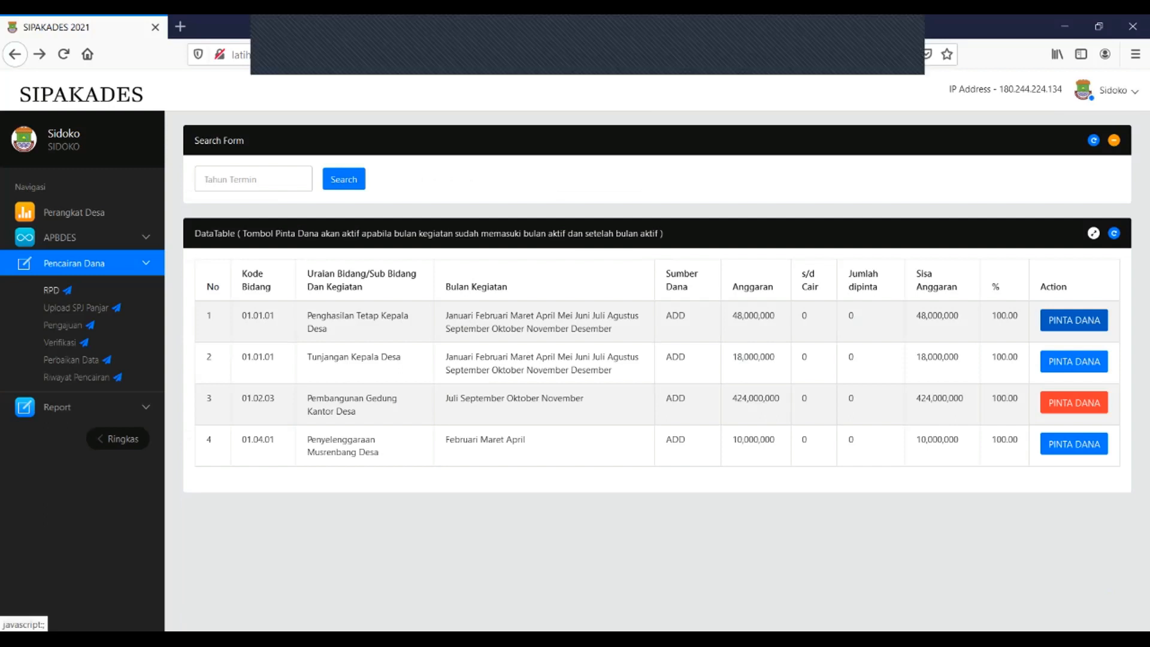
Open latihan.sipakades.web.id in a new Firefox tab
click(179, 26)
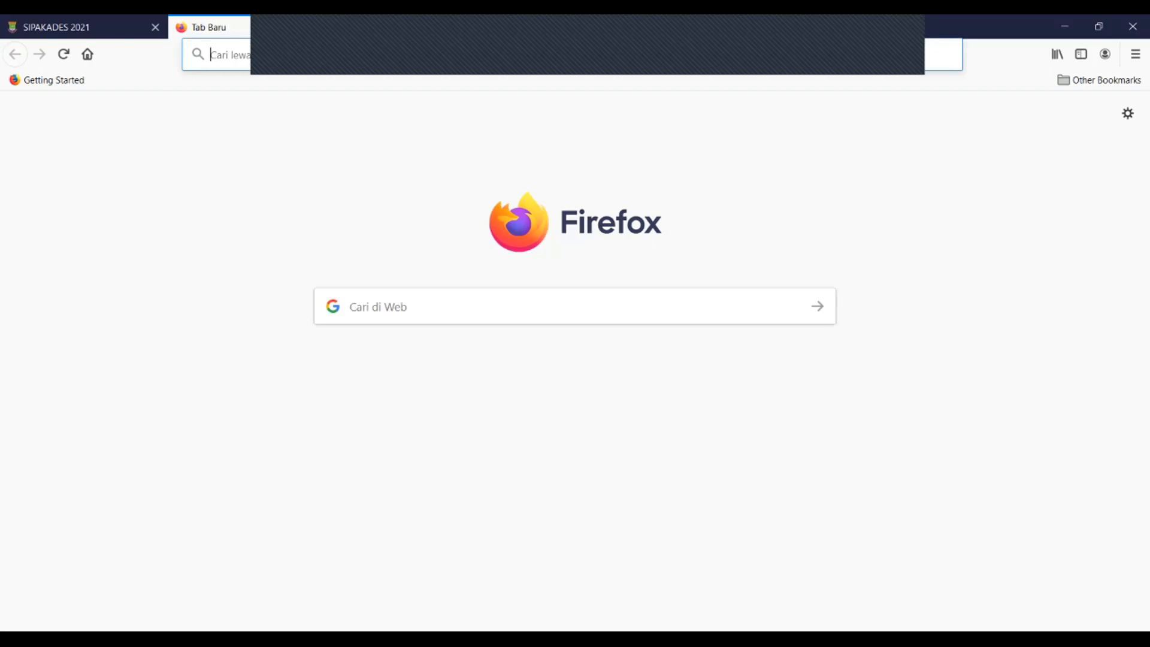
text(latihan.si)
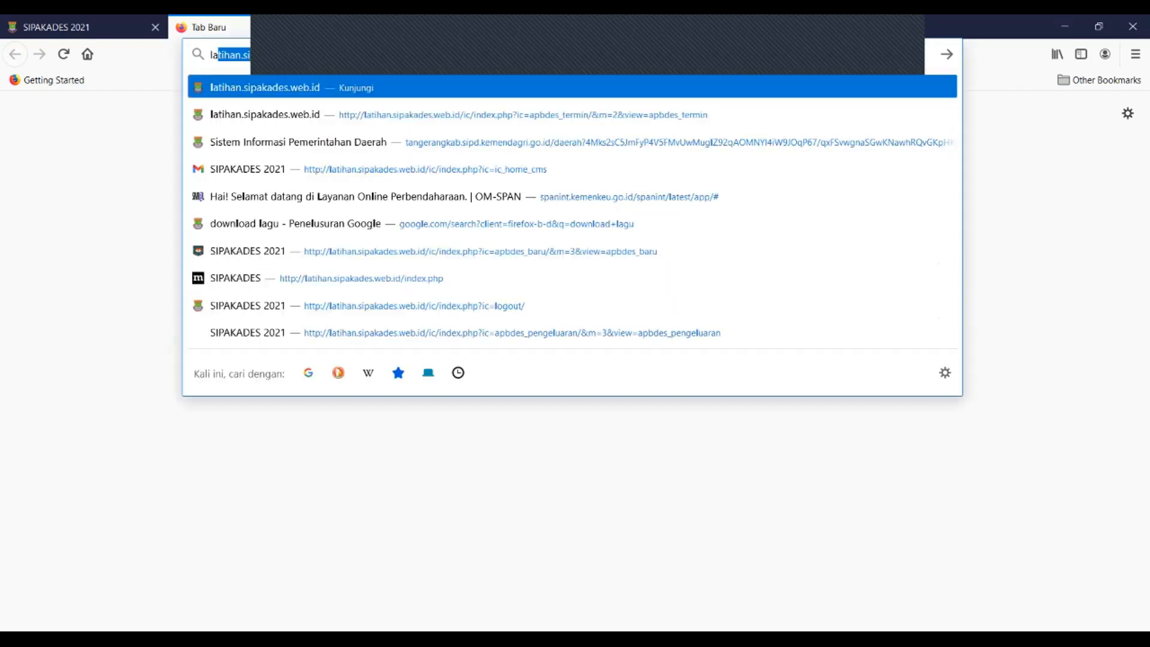
key(Return)
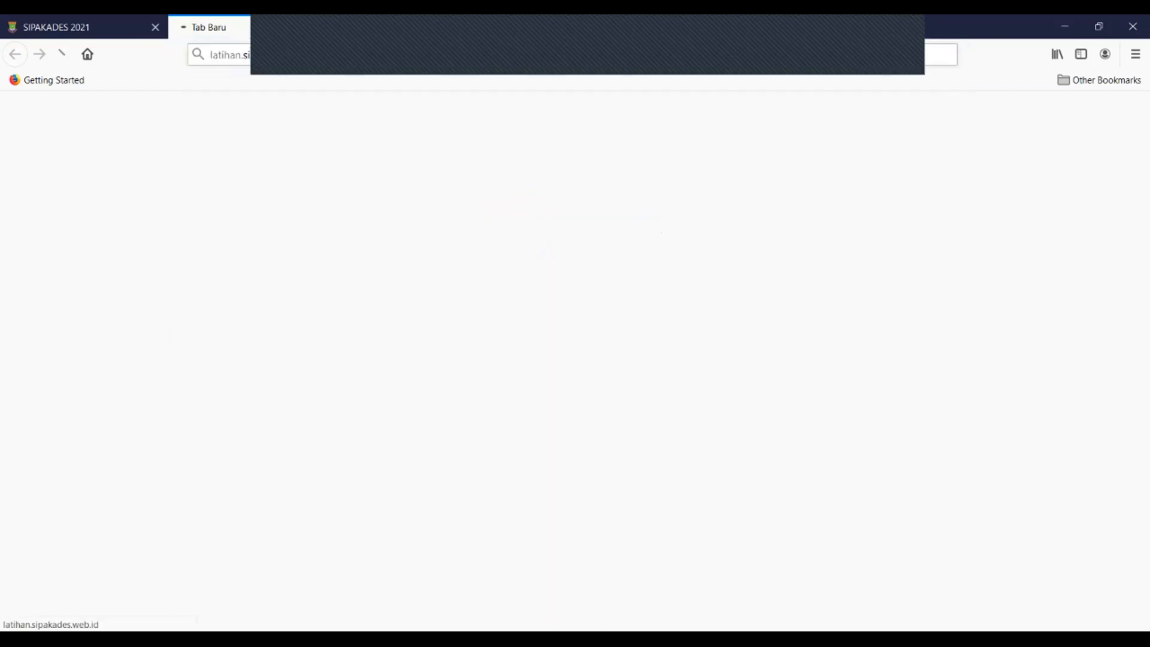
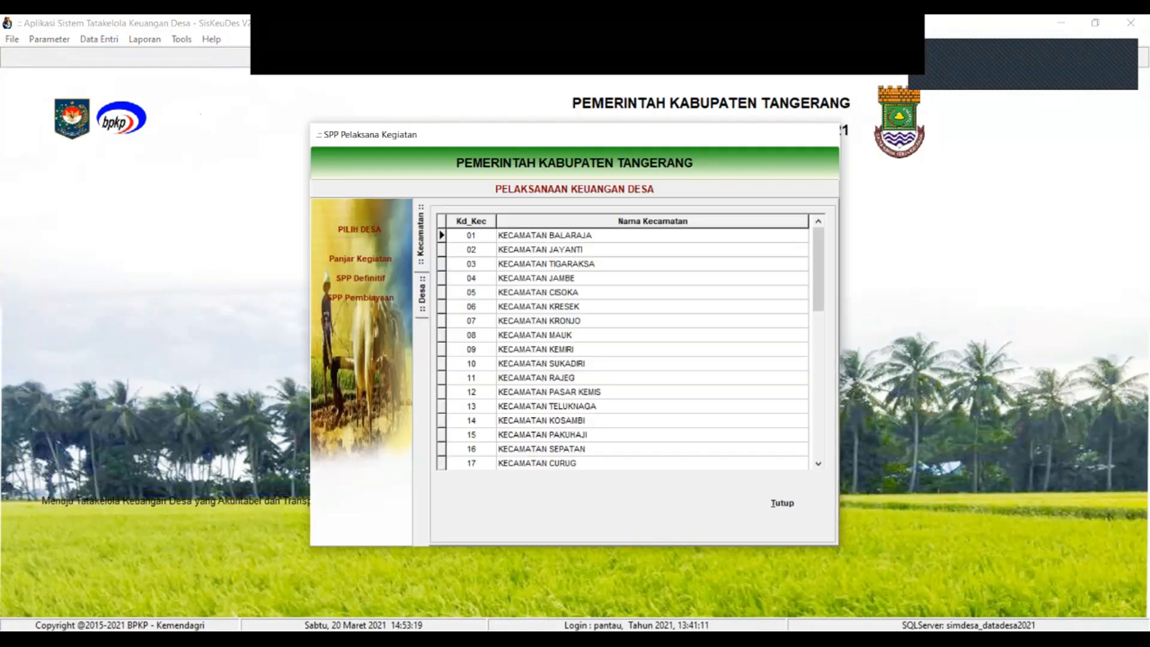
Show the villages of Kecamatan Kronjo in the SPP Pelaksana Kegiatan list
double_click(539, 322)
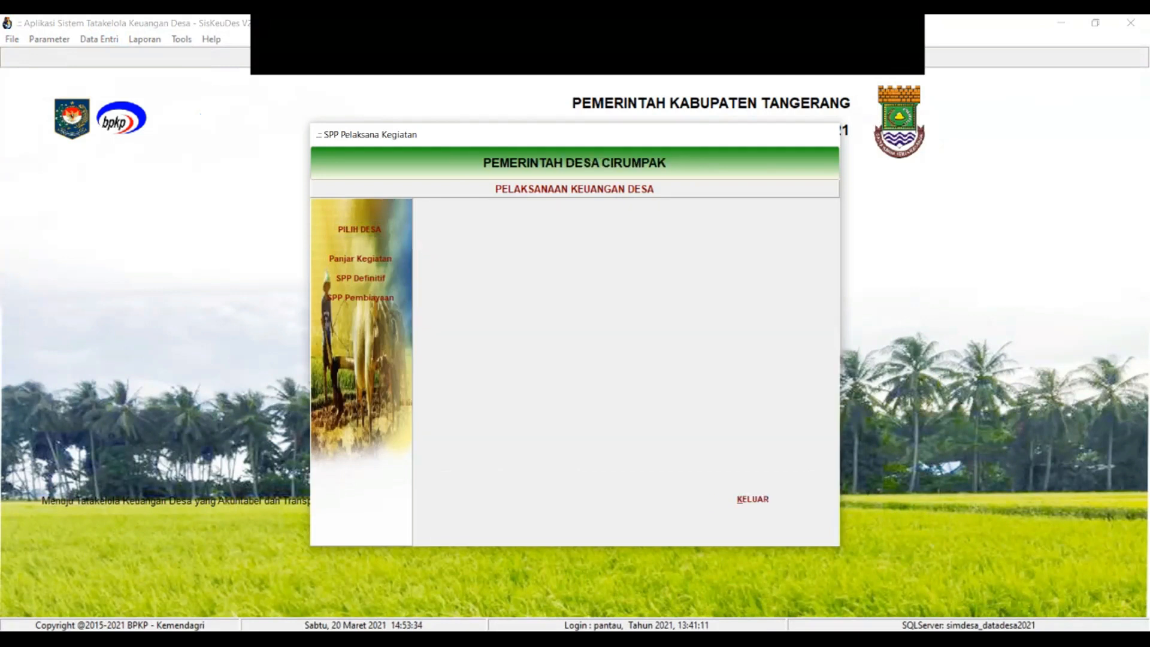
Start a new SPP Definitif for Desa Cirumpak dated 19/03/2021
click(360, 297)
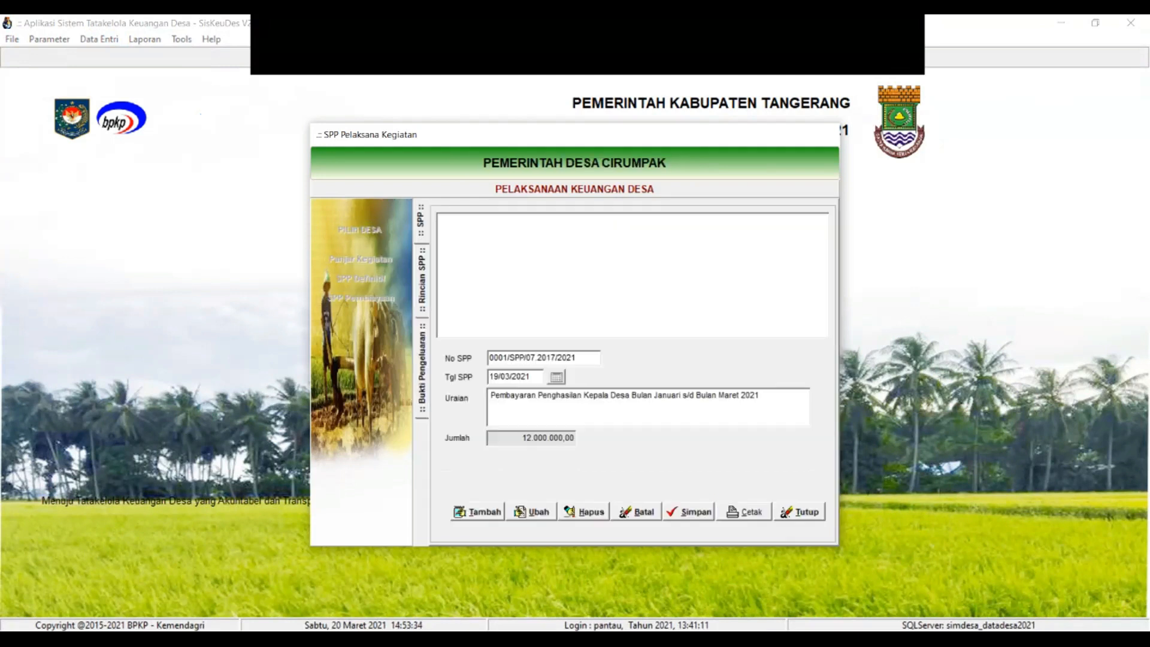
click(477, 512)
click(557, 377)
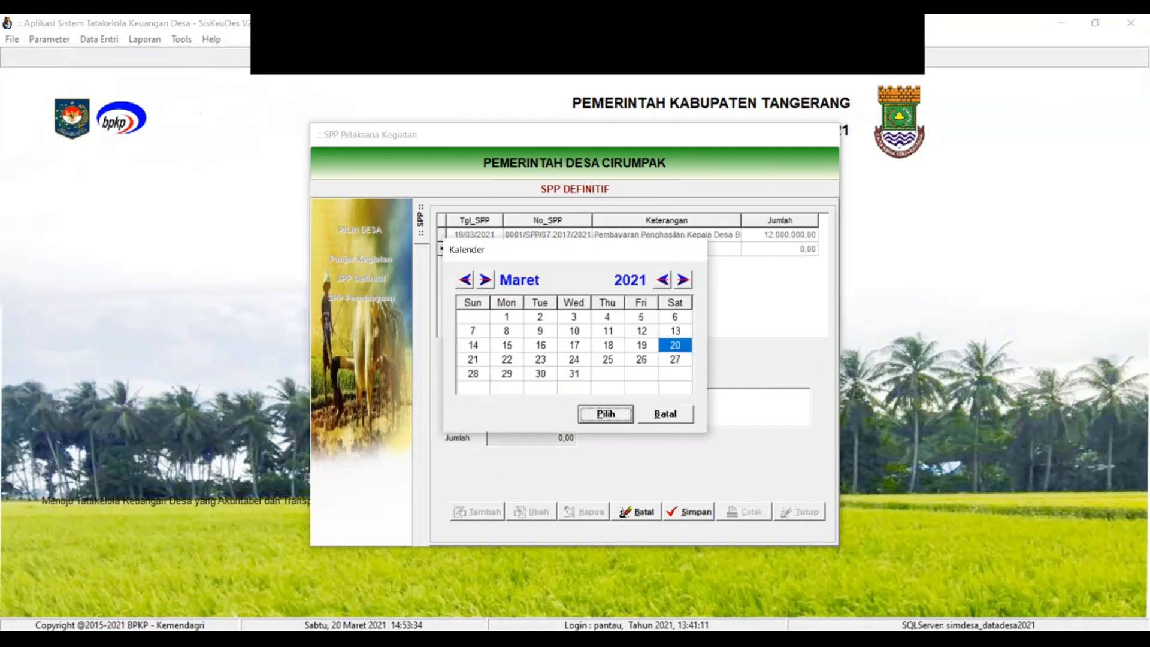
click(642, 345)
click(606, 414)
Enter Uraian 'Pembayaran Tunjangan BPD Januasi s/d Maret 2021' and save the SPP
text(Pembayaran )
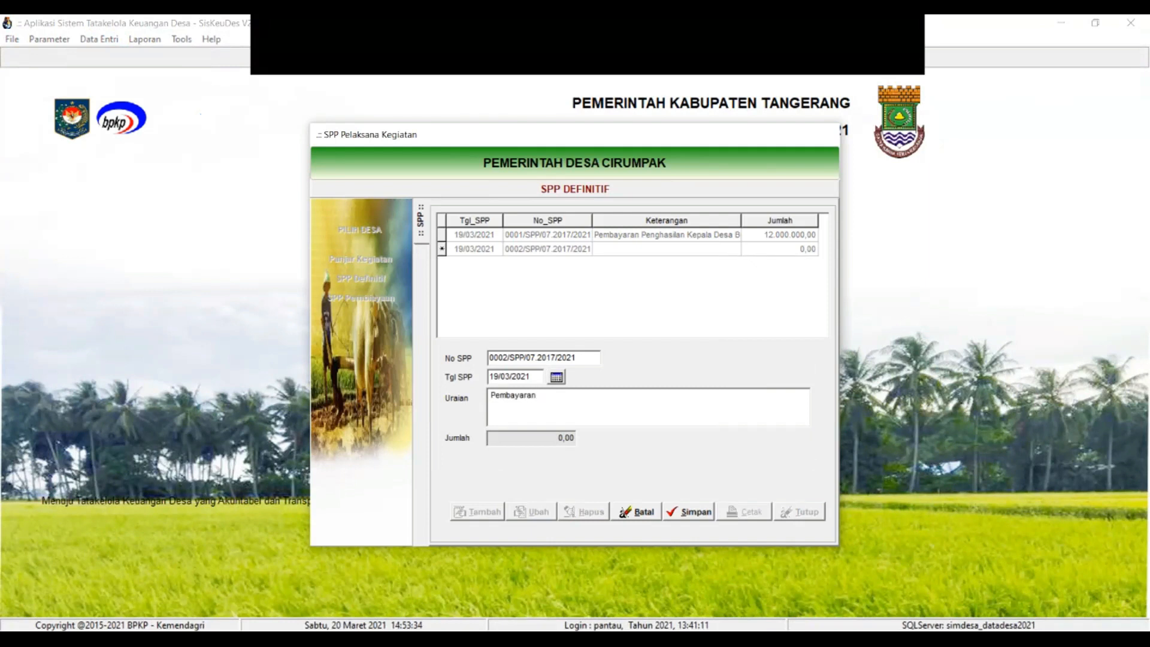
text(Tunjangan BPD)
text(Januasi s/d)
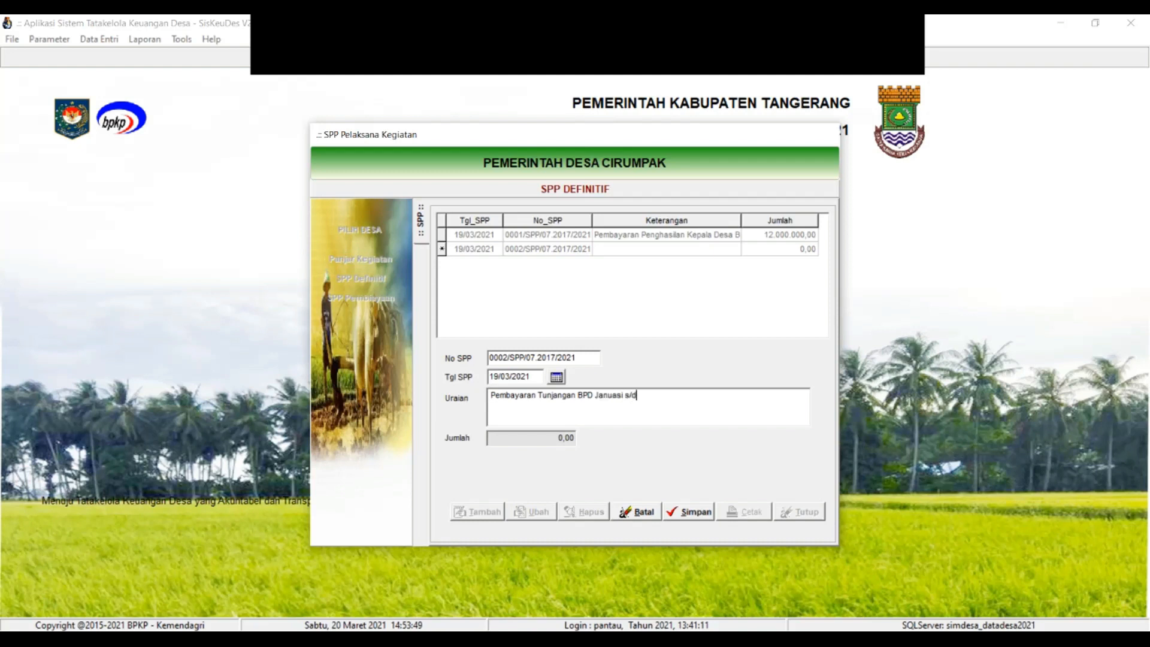
text( aret)
click(638, 395)
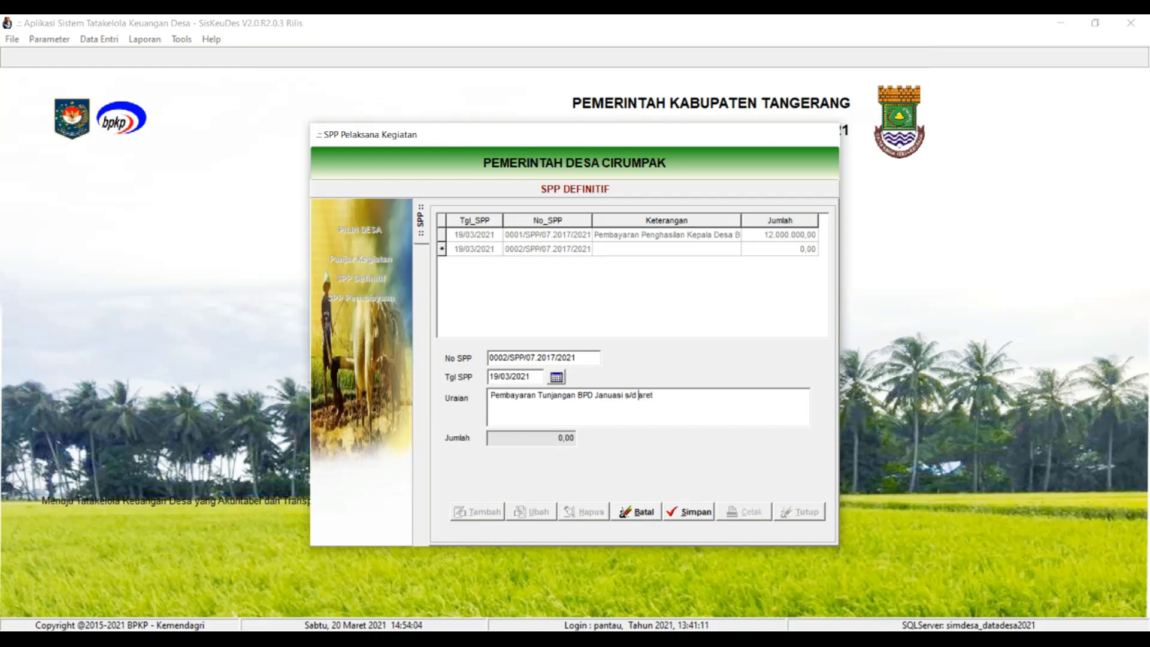
text(M)
key(BackSpace)
key(End)
text(2021)
click(688, 511)
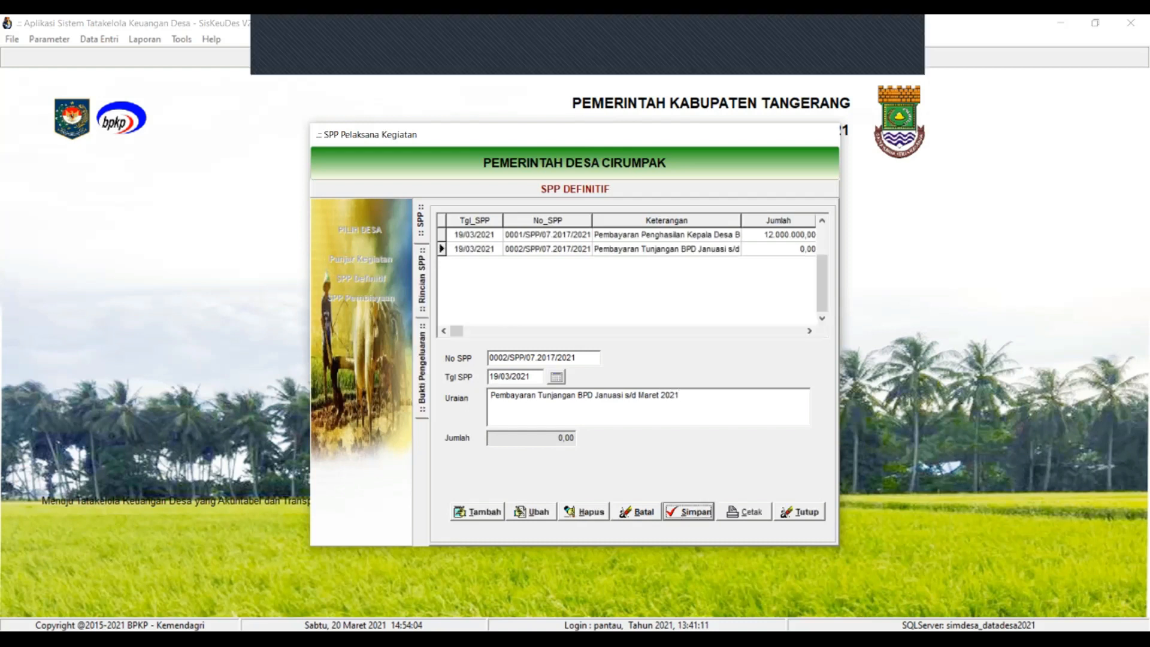
double_click(666, 249)
Add Tunjangan Kedudukan BPD under Penyediaan Tunjangan BPD as the rincian, then view Bukti Pengeluaran
click(585, 411)
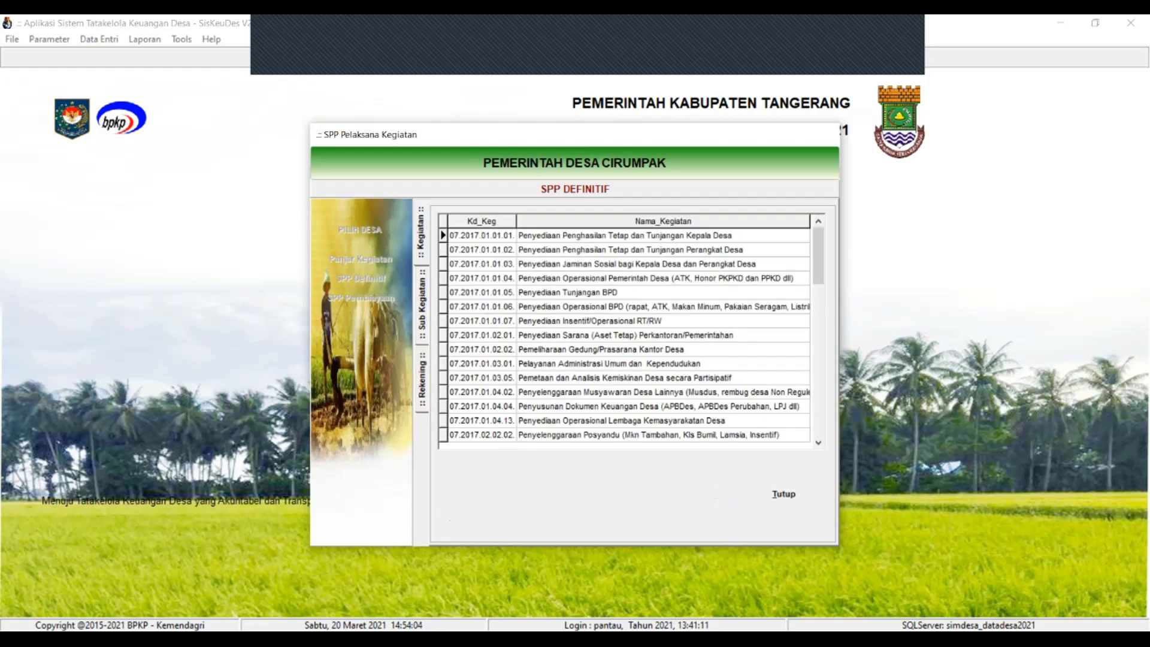
double_click(567, 293)
click(721, 493)
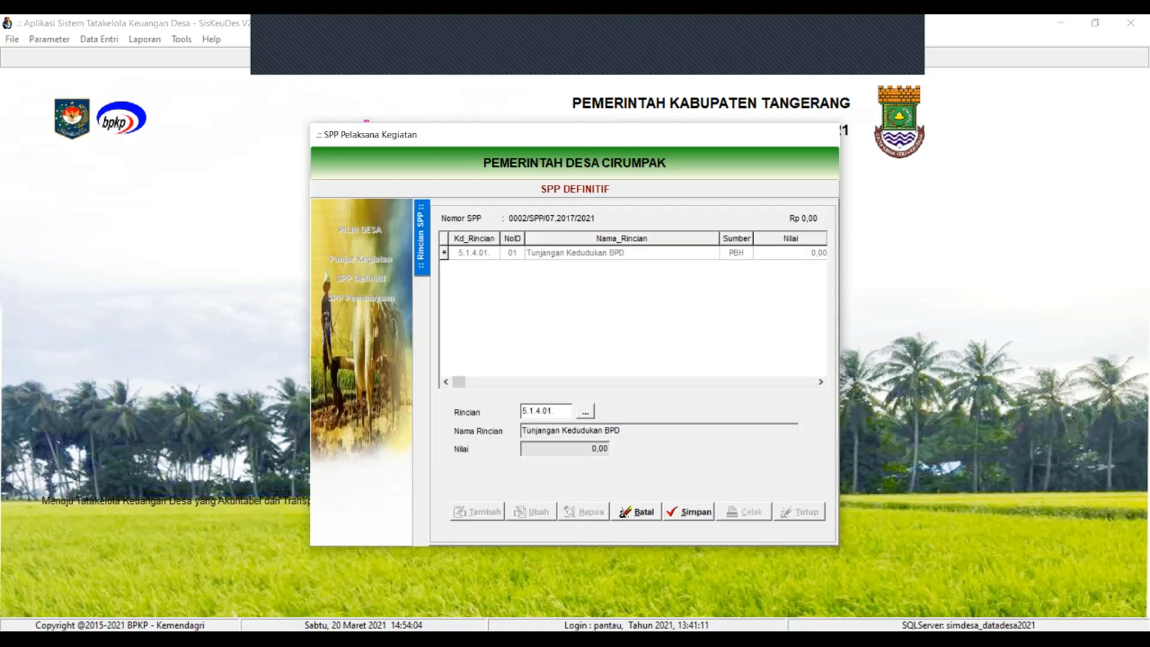
click(422, 369)
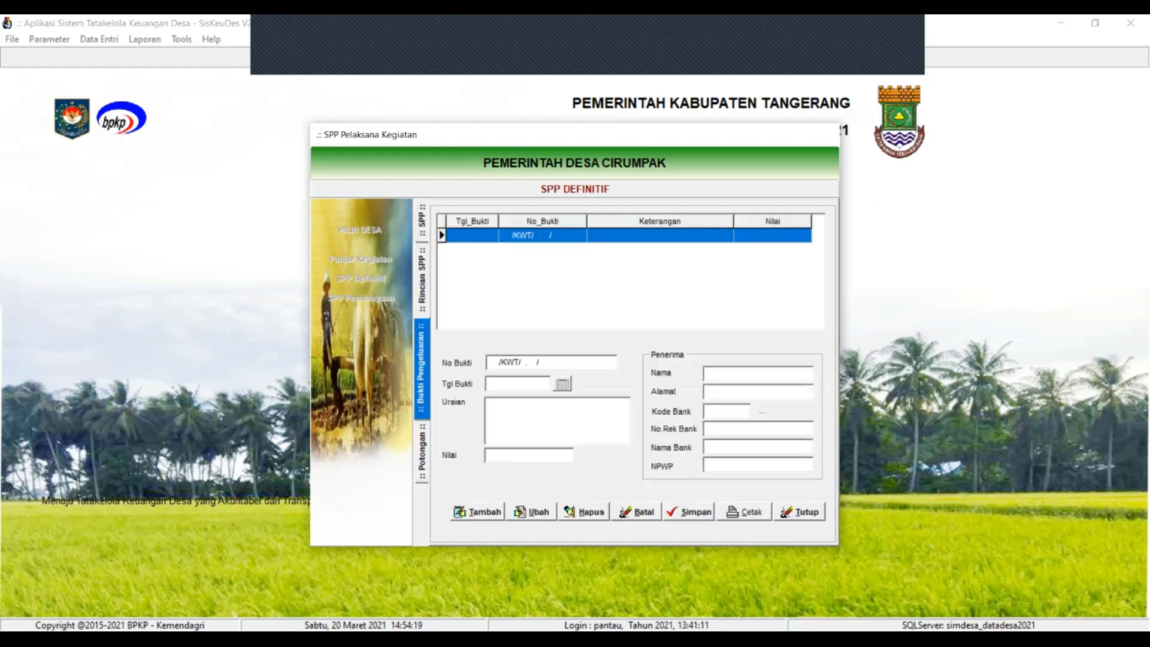
Start a new bukti pengeluaran dated 19/03/2021
click(477, 512)
click(562, 384)
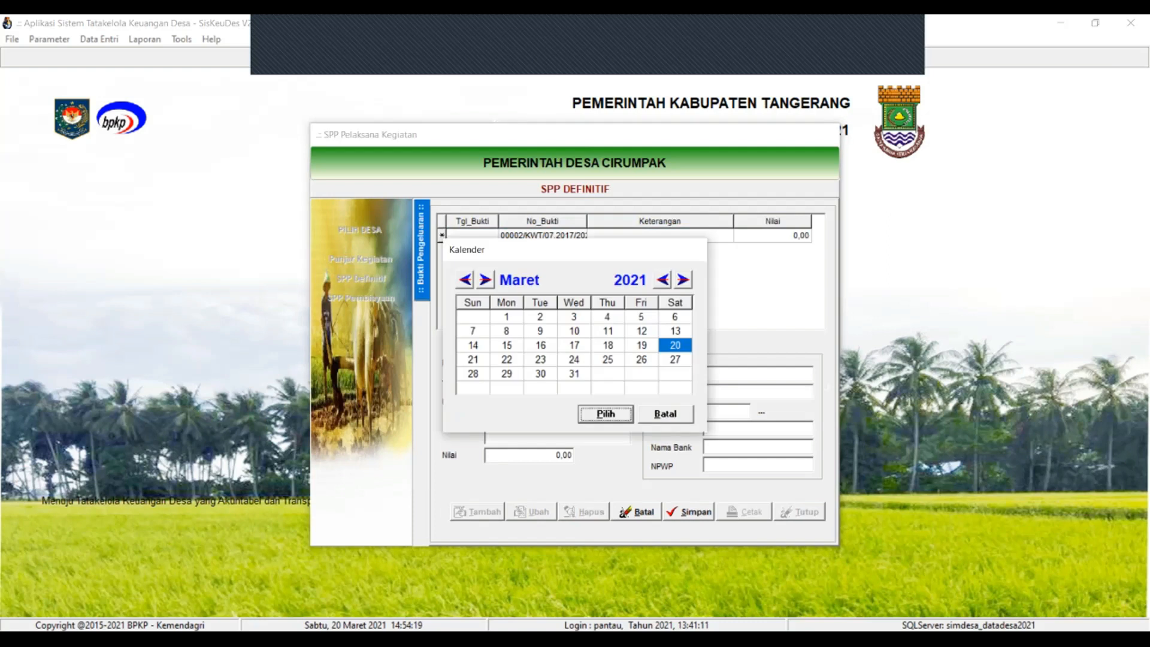
click(642, 346)
key(Return)
Enter Uraian 'Pembayaran Tunjangan BPD januasi s/d Maret 2021' and Nilai 50.000.000
text(Ketua BPD)
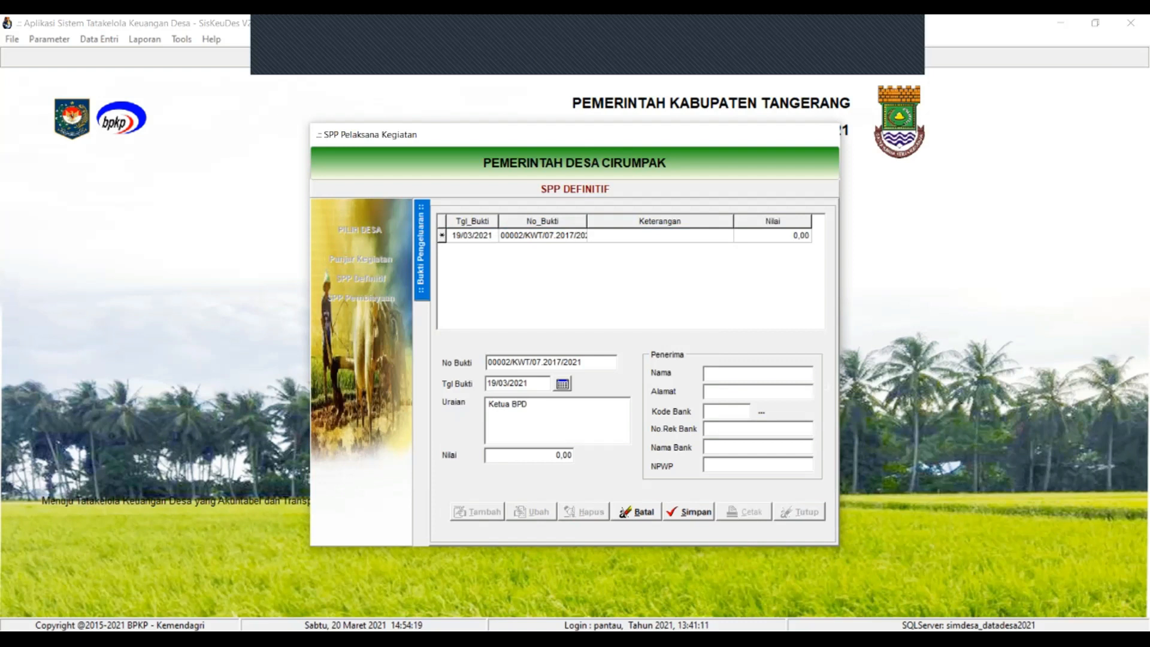
drag(513, 405, 488, 404)
key(ctrl+shift+Right)
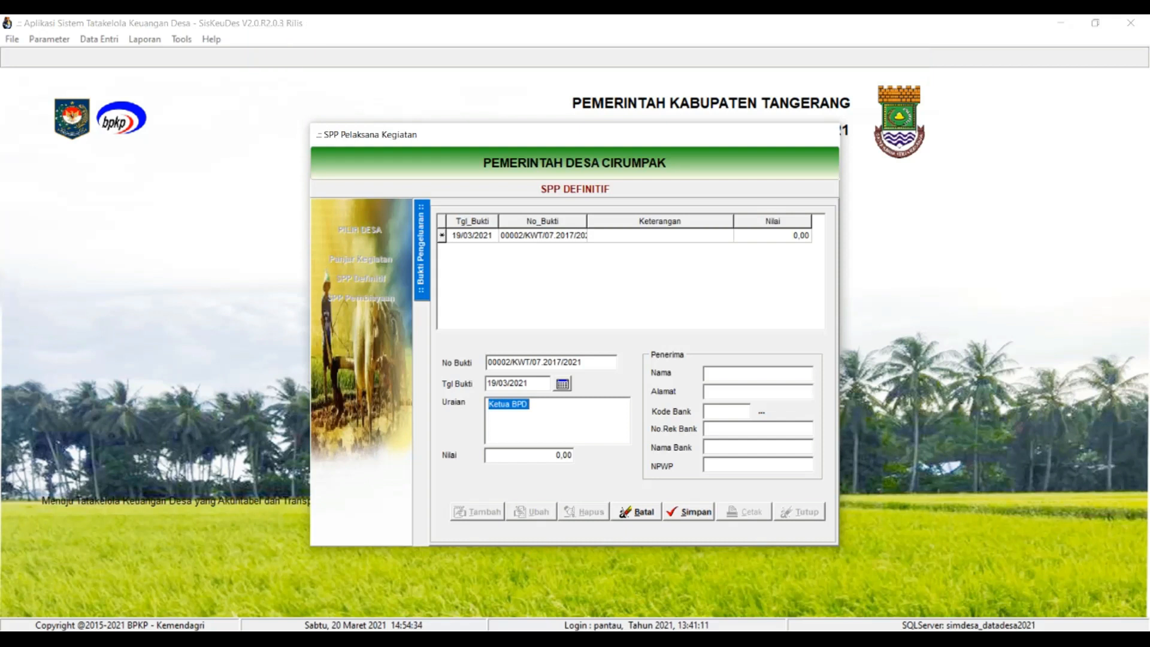
text(Pembayaran)
click(504, 403)
text(b)
key(End)
text(Tunjangan BPD januasi s/d Mat)
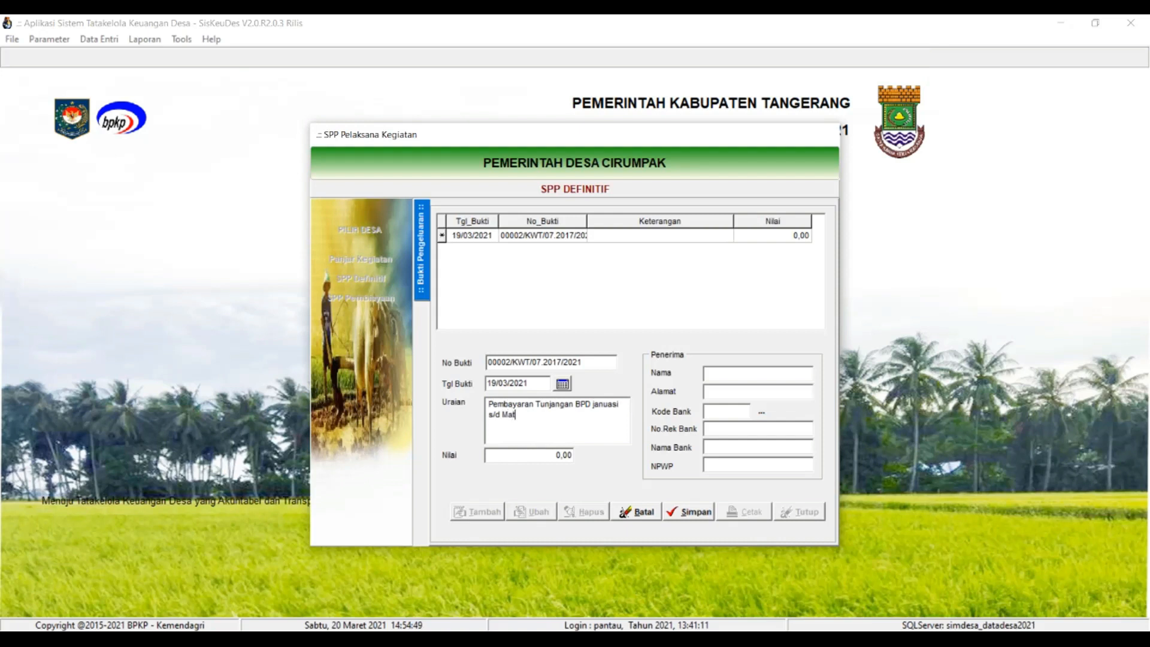
key(BackSpace)
key(BackSpace)
text(aret 2021)
key(Tab)
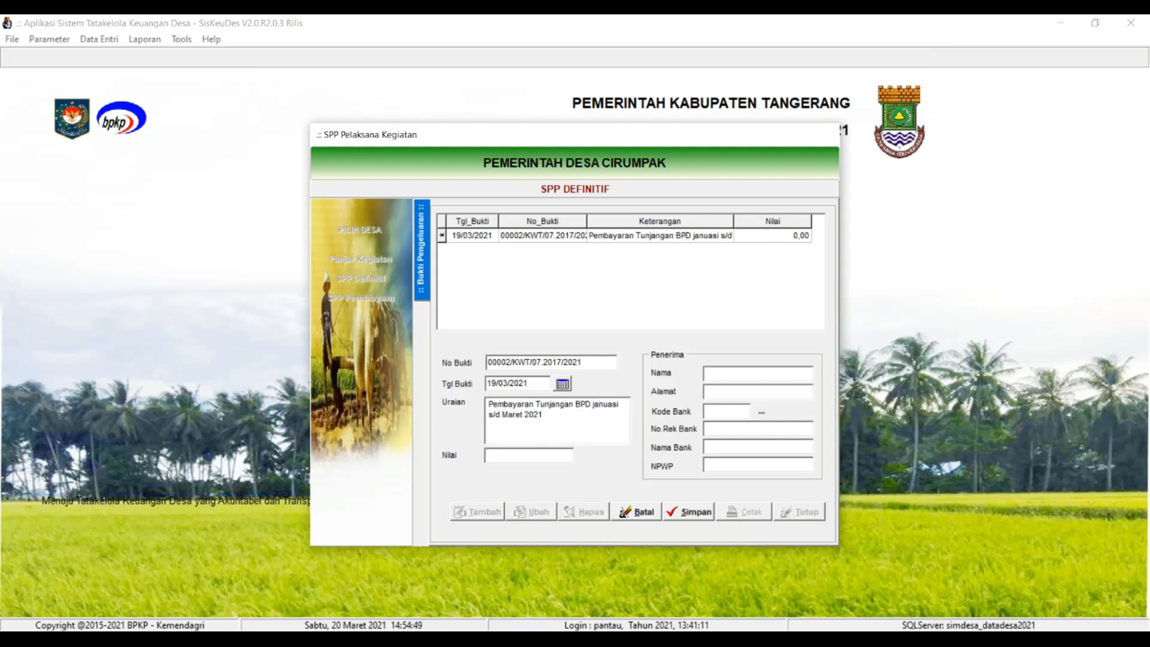
text(50.000.000)
key(Tab)
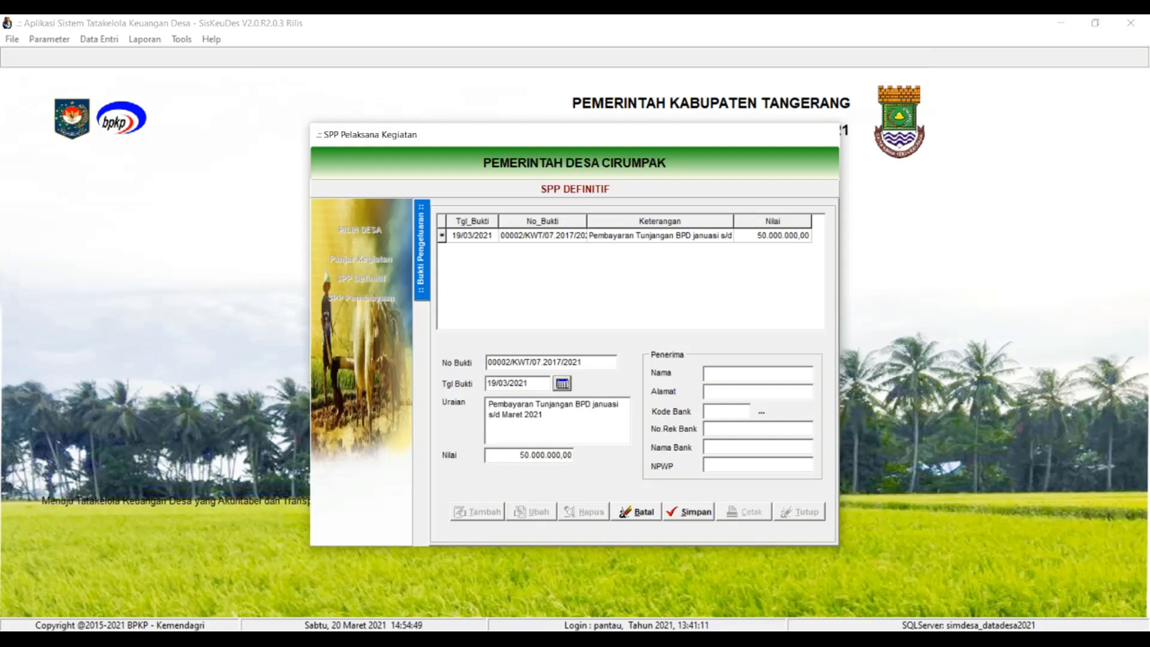
Fill recipient Daftar Terlampir, address Desa Cirumpak, bank fields and the NPWP number, then save
key(Tab)
text(Daftar Terlamip)
key(BackSpace)
key(BackSpace)
text(p)
key(Tab)
text(Desa Cir)
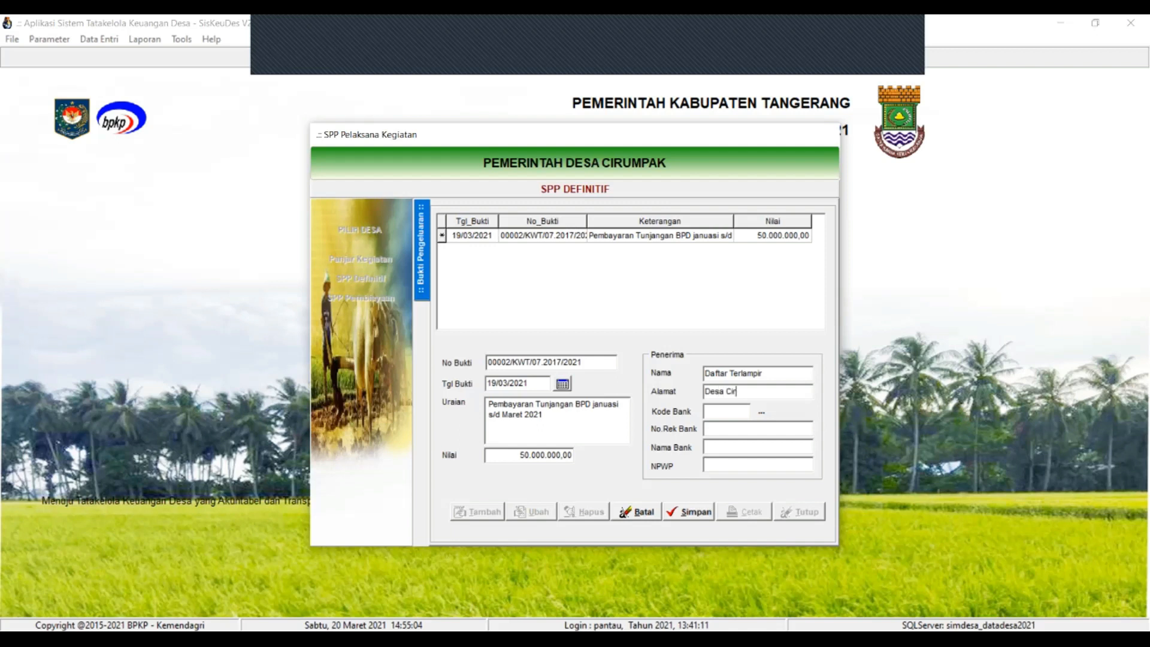
text(umpak)
text(Daftar Terlam)
text(p)
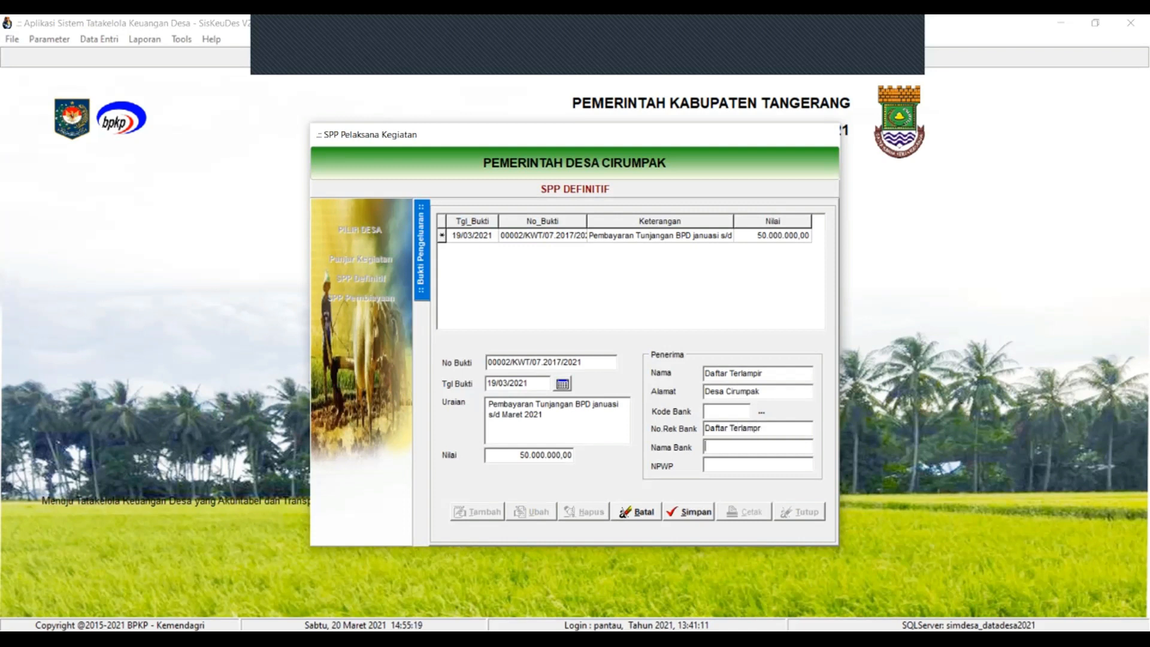
text(Daftar Terlampir)
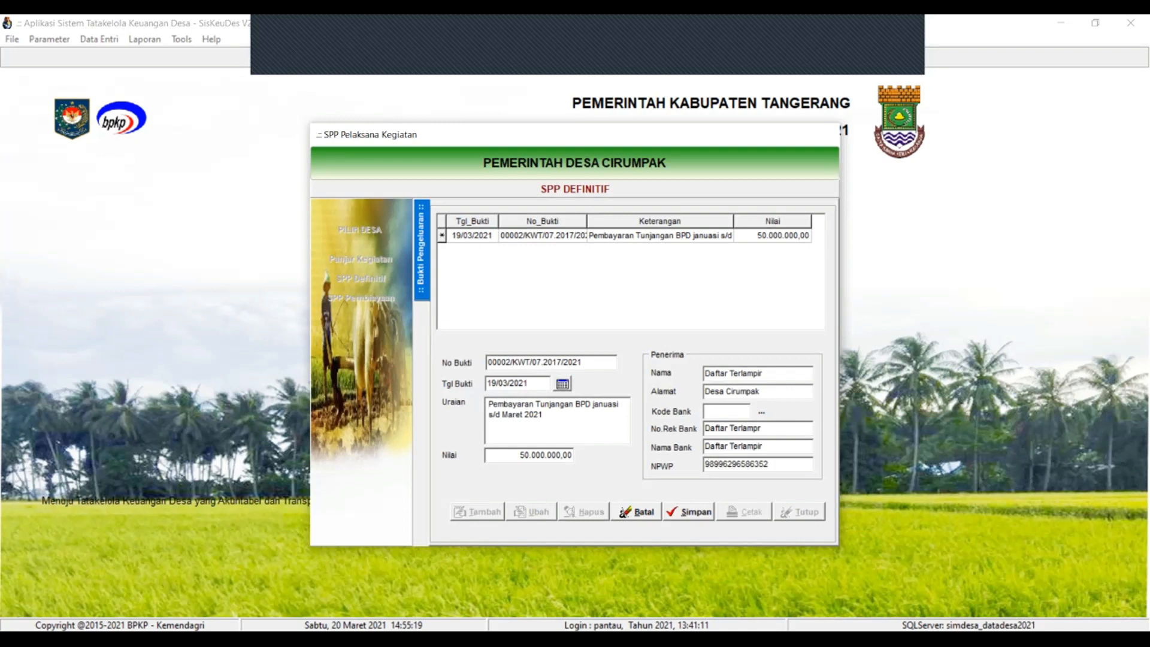
key(alt+s)
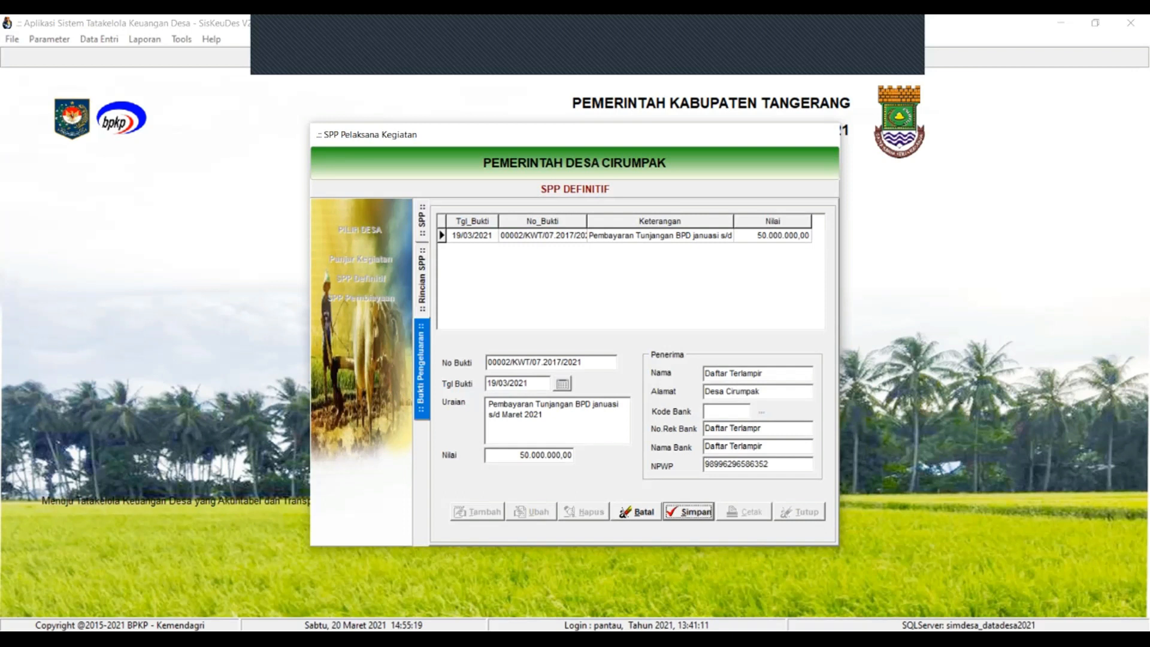
key(alt+c)
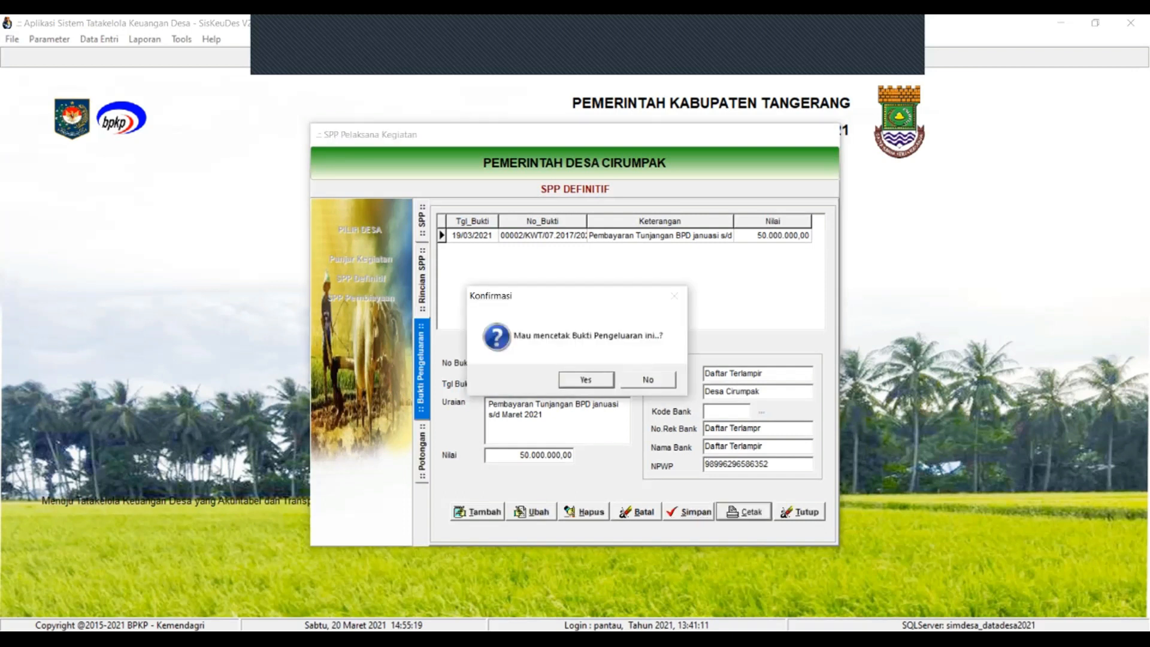
Print the receipt, then apply a 5% PPh Pasal 21 deduction to the amount
key(space)
key(Escape)
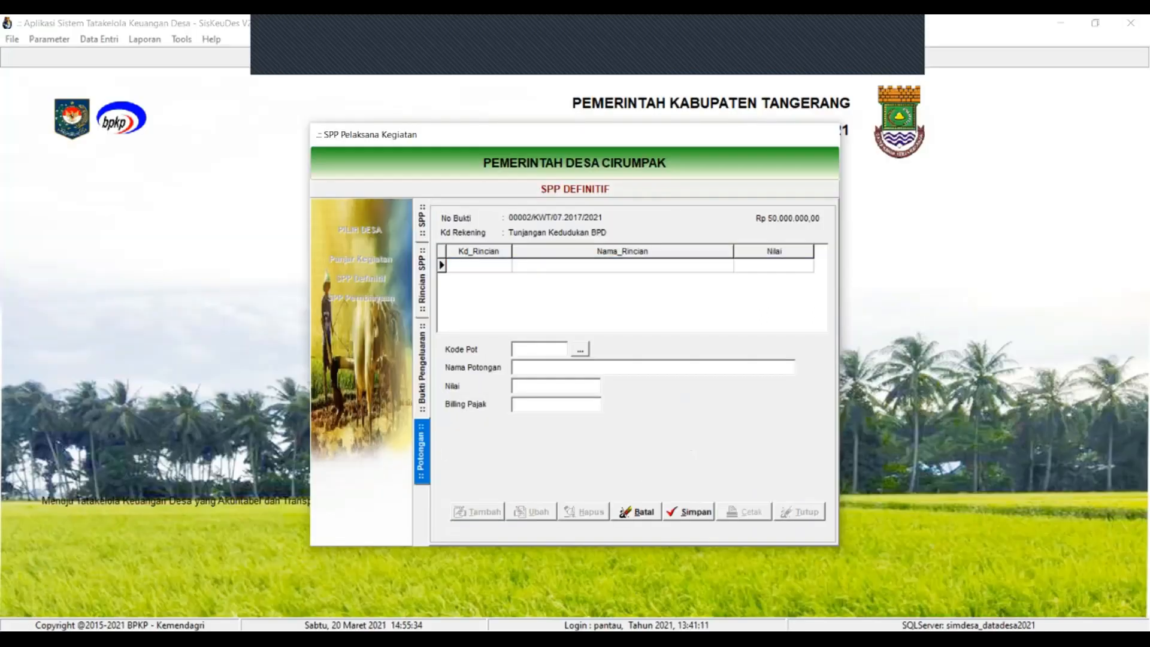
double_click(552, 264)
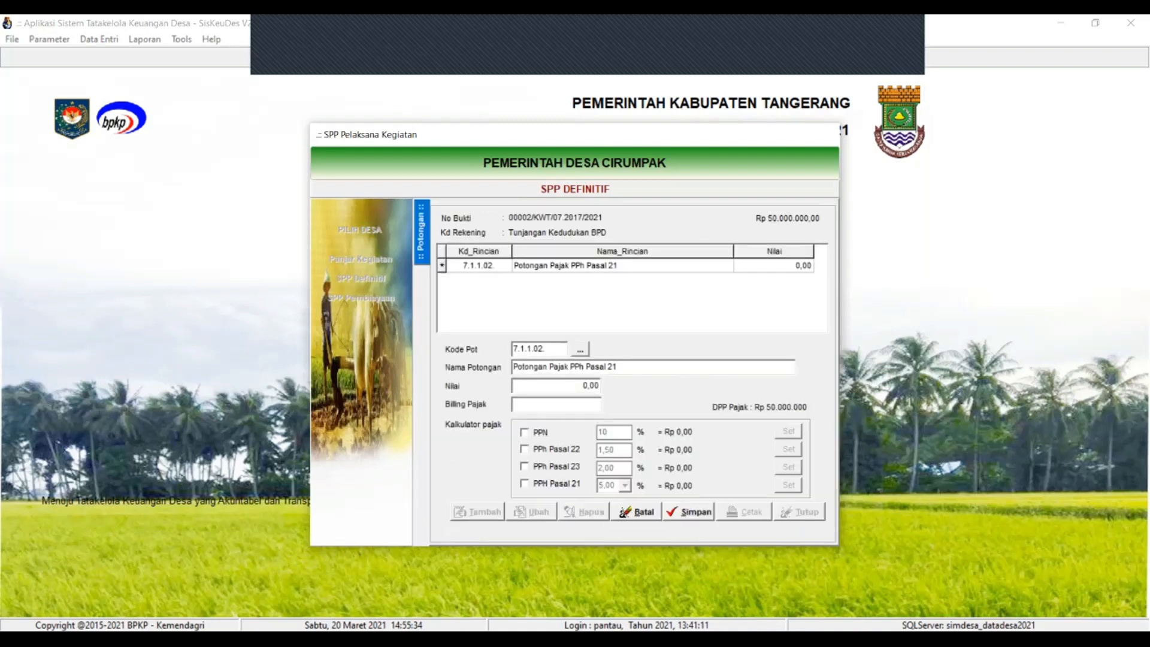
click(556, 386)
click(525, 484)
click(788, 485)
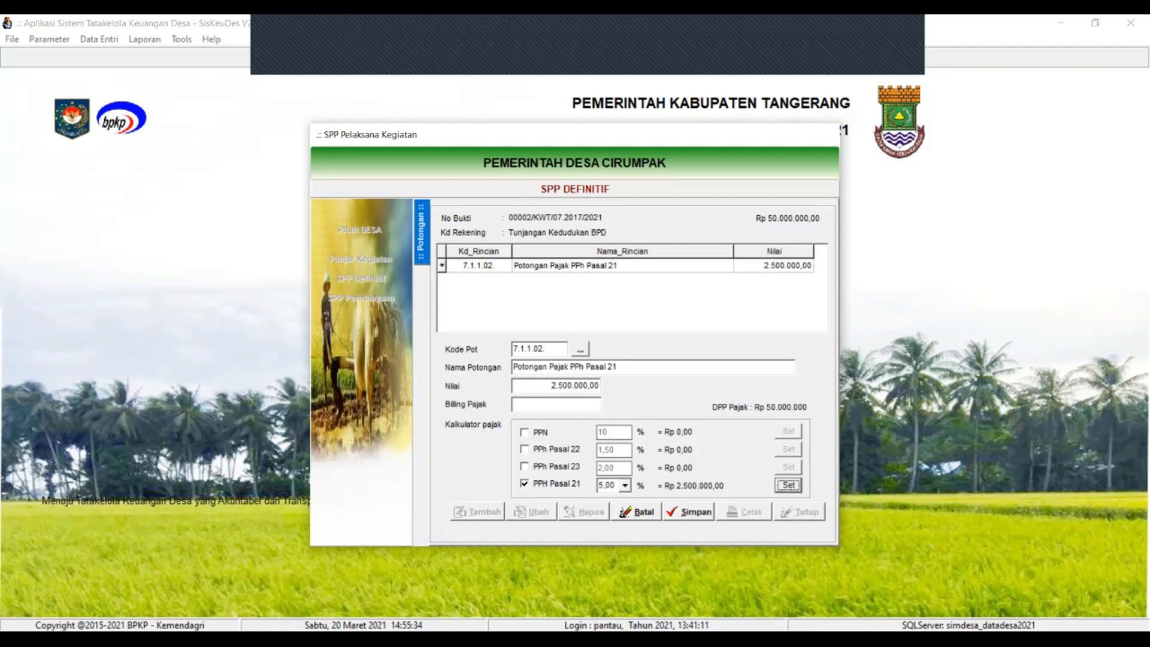
Enter the tax billing code, save the deduction, and return to Bukti Pengeluaran
click(556, 404)
key(Tab)
key(Return)
key(End)
key(alt+s)
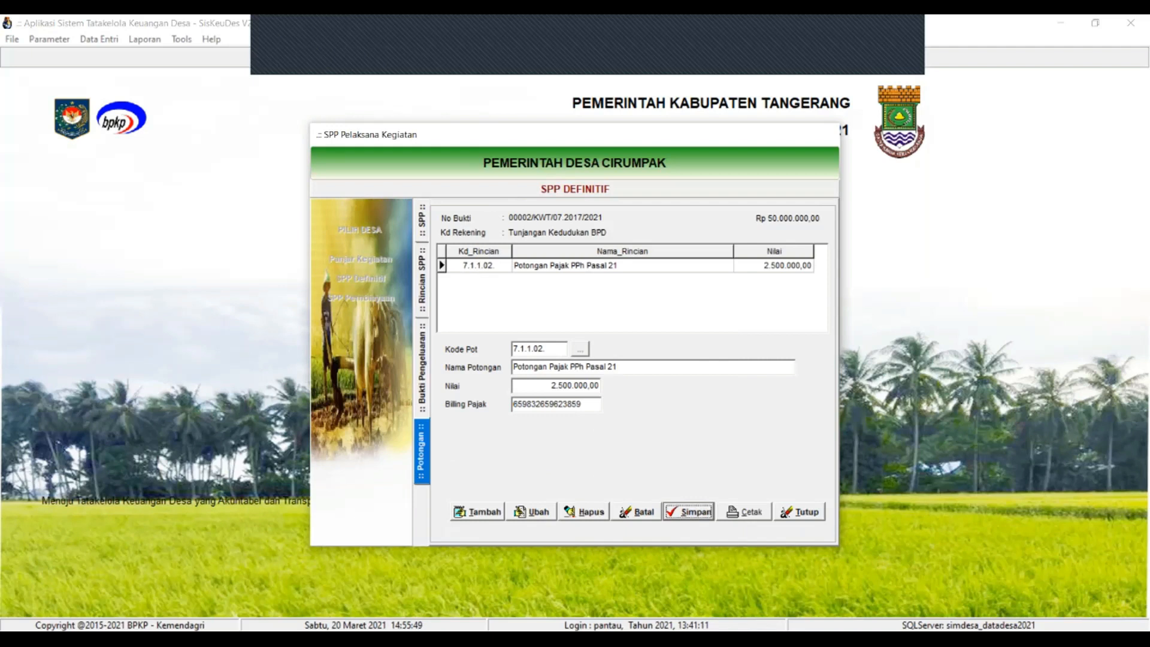
click(421, 368)
click(529, 455)
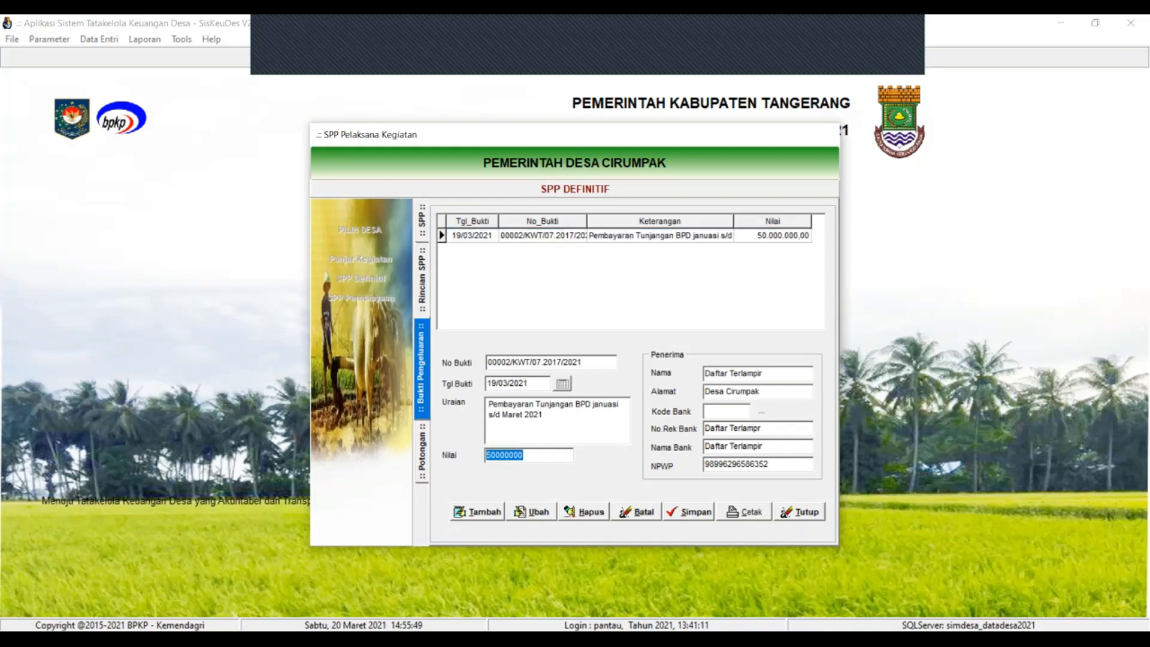